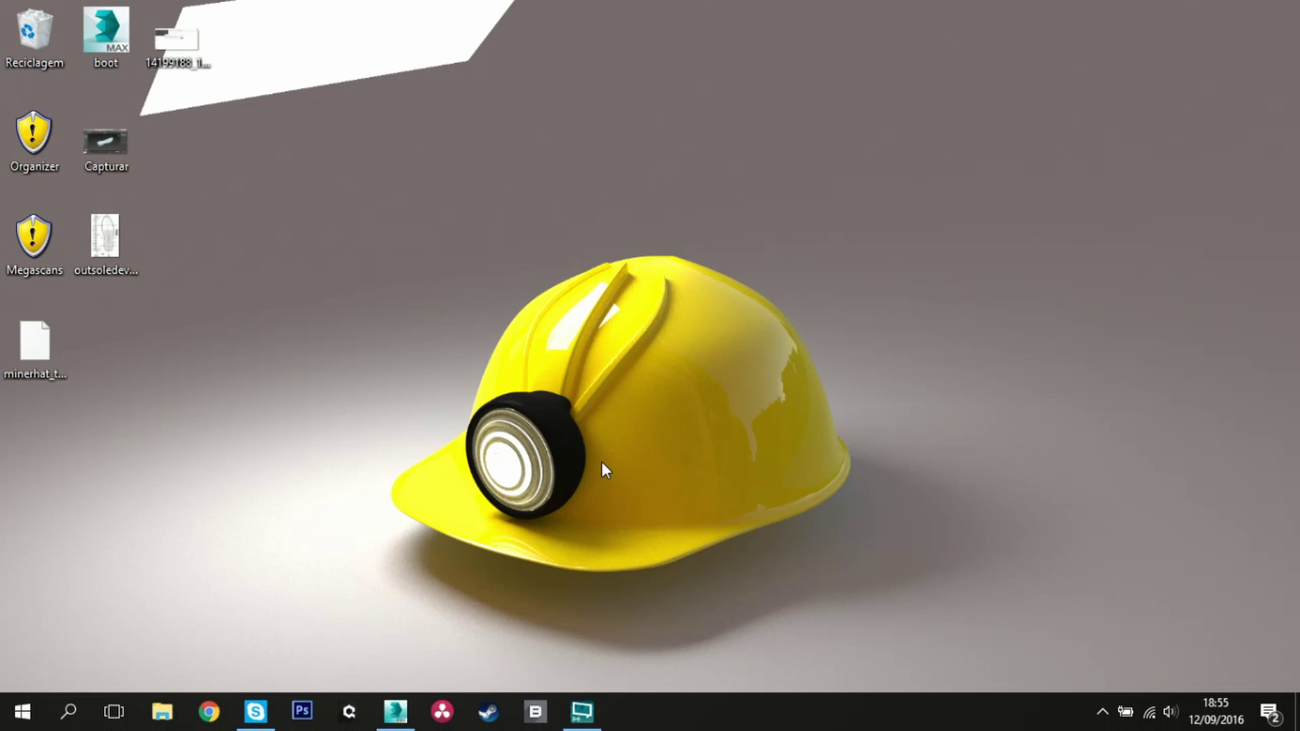
left_click(397, 711)
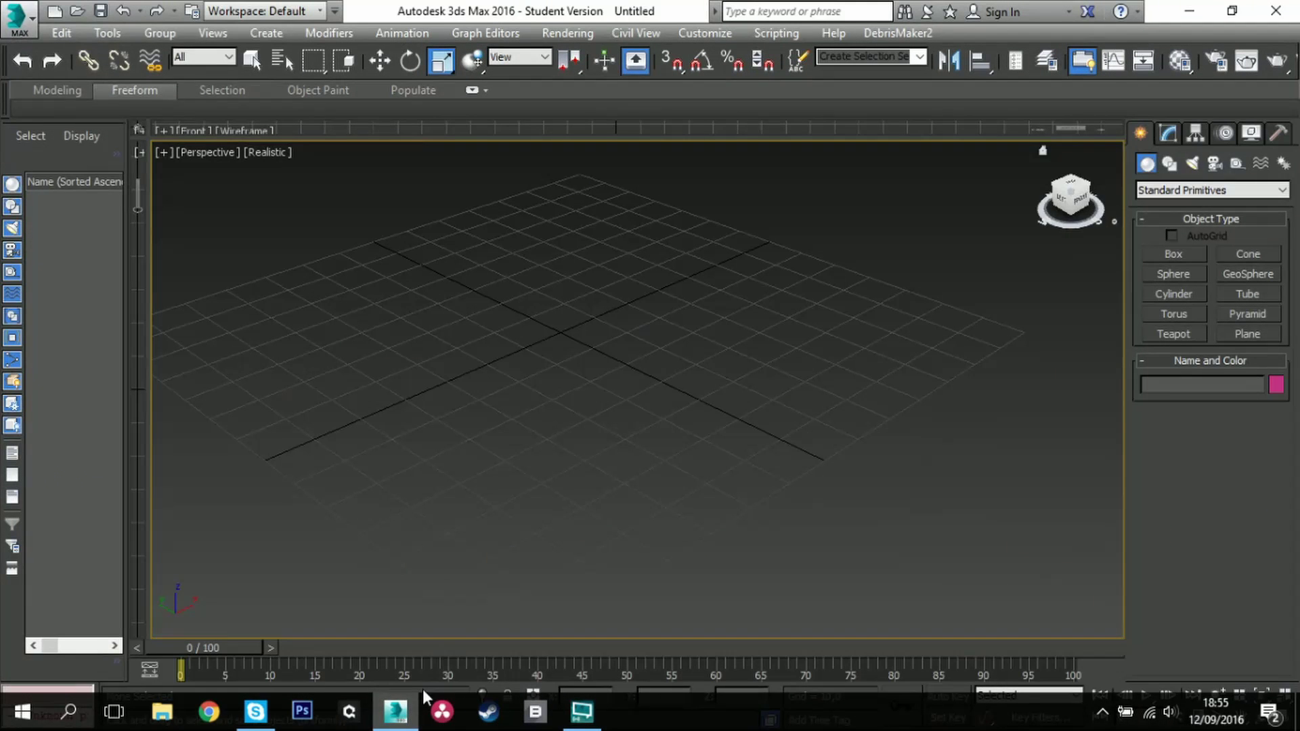
middle_click_drag(651, 348, 691, 383)
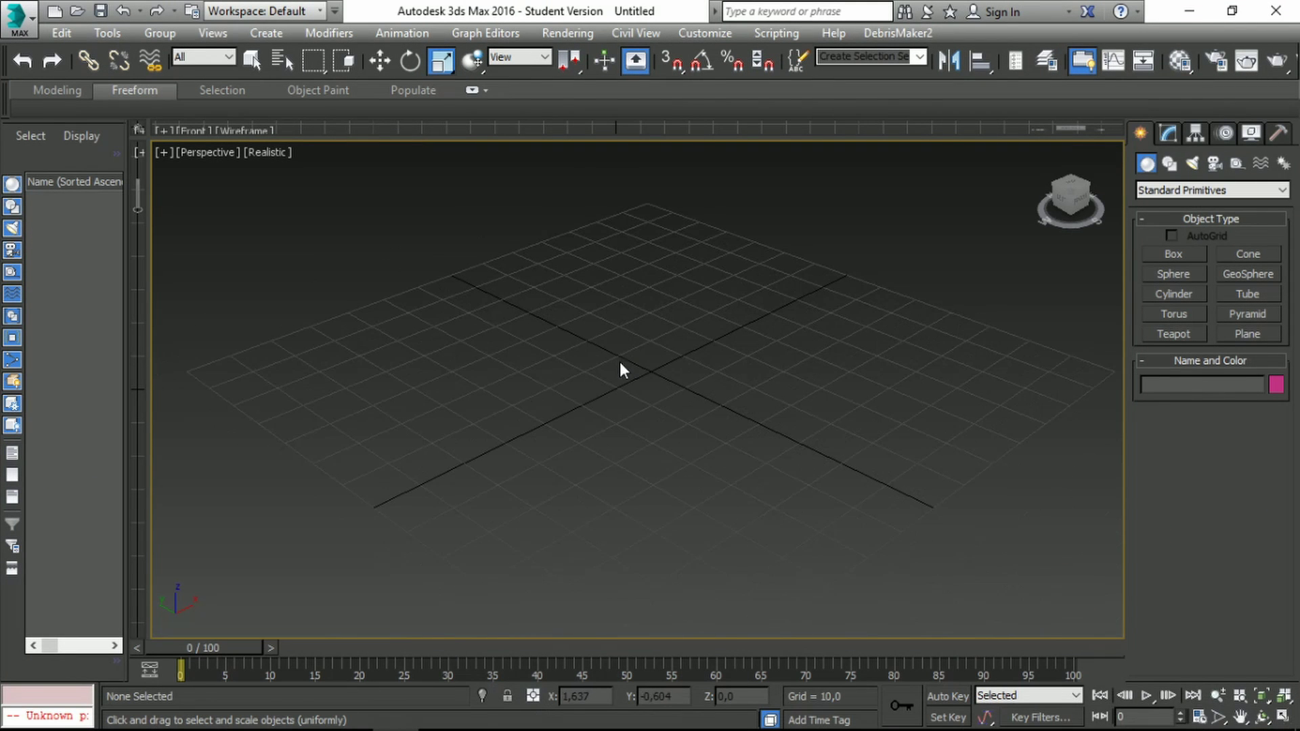
scroll(584, 301, "down", 4)
scroll(589, 304, "up", 2)
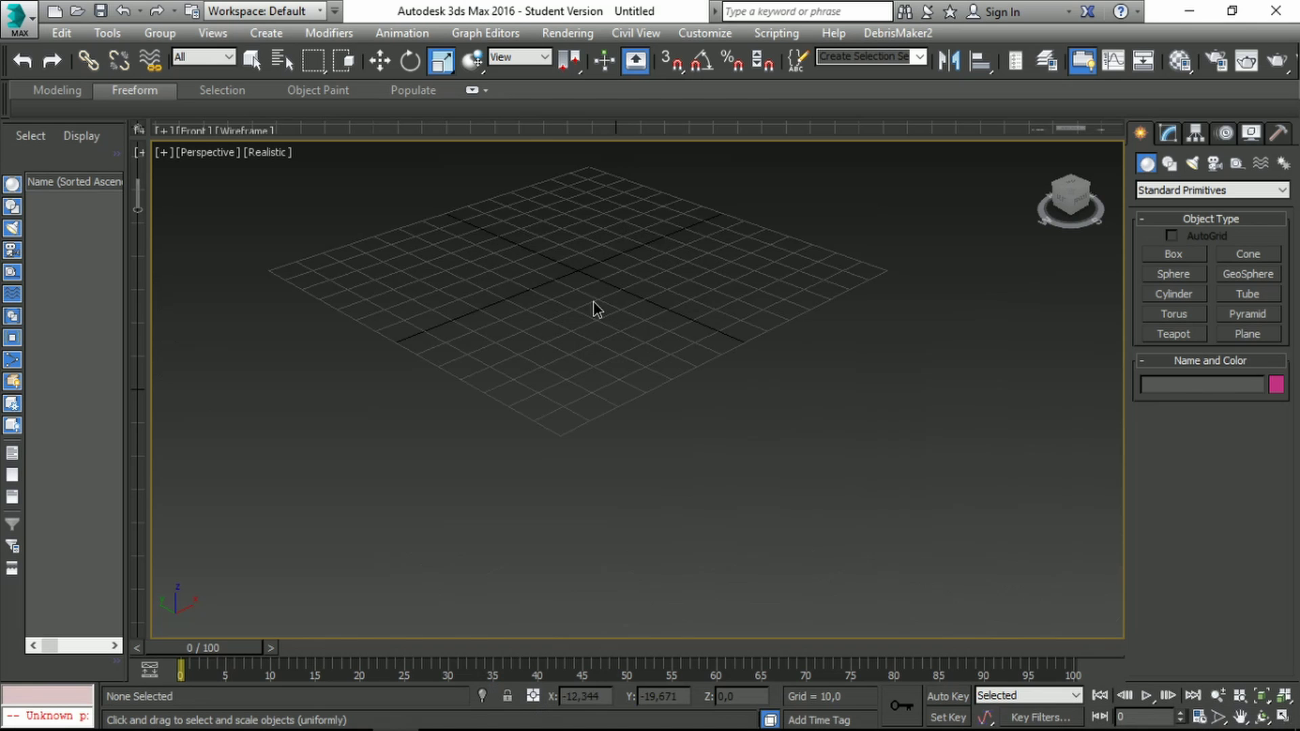
scroll(609, 339, "down", 2)
scroll(624, 377, "up", 2)
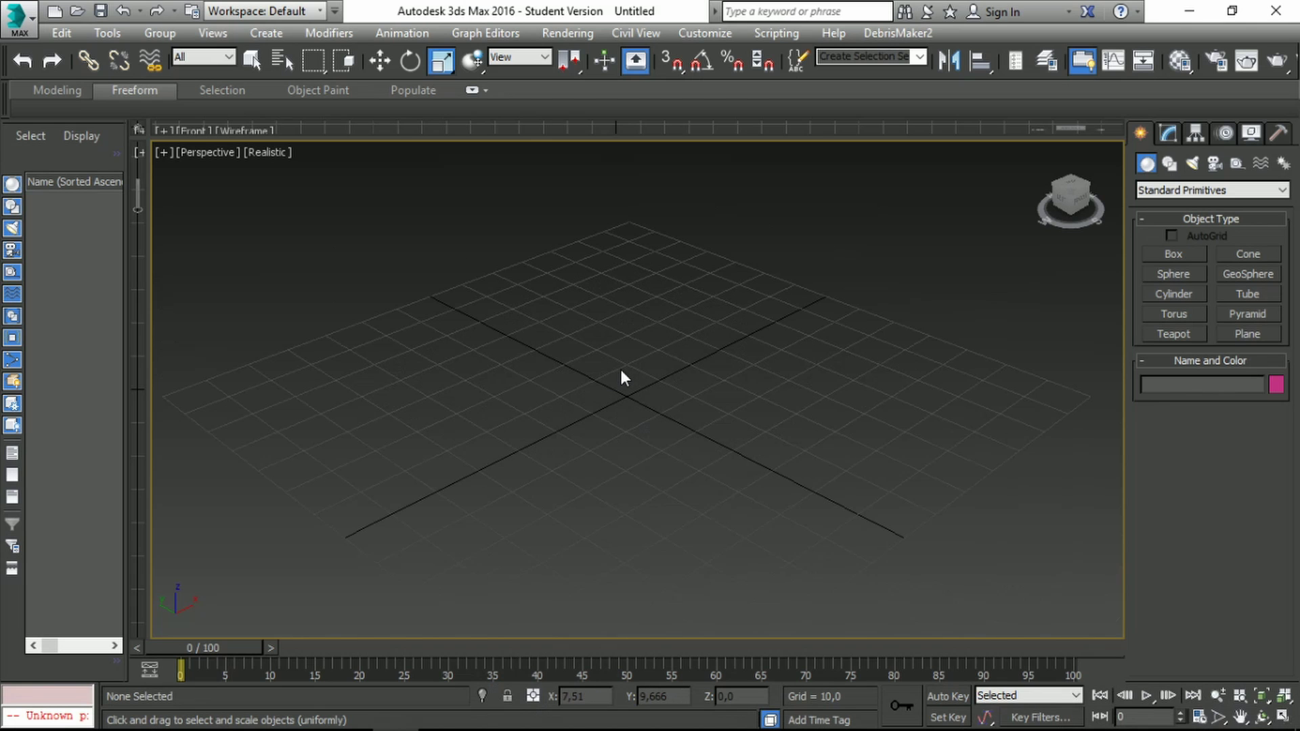
left_click(1193, 11)
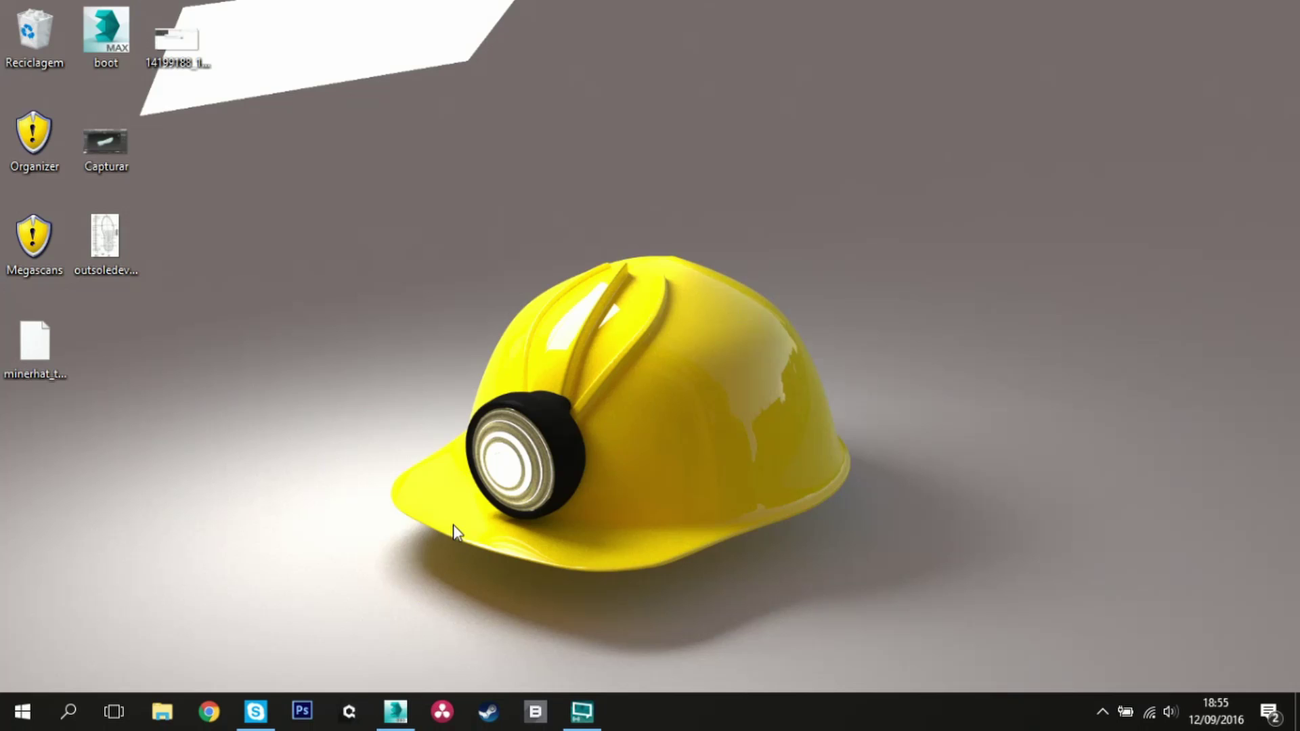
Switch to 3ds Max, create a box about 184 long and 167 wide extending below the grid, and move it along X to about -5.5.
left_click(396, 711)
scroll(632, 404, "up", 3)
middle_click_drag(681, 417, 551, 282)
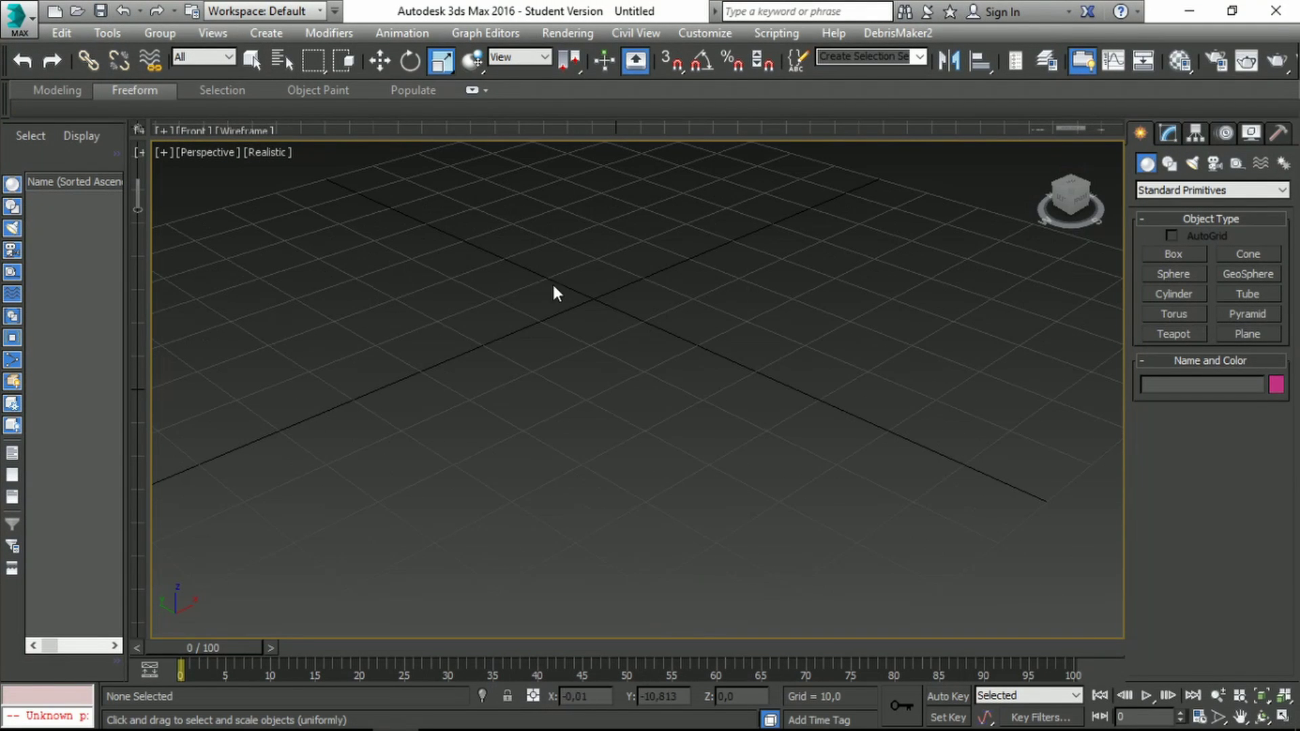
left_click(1174, 254)
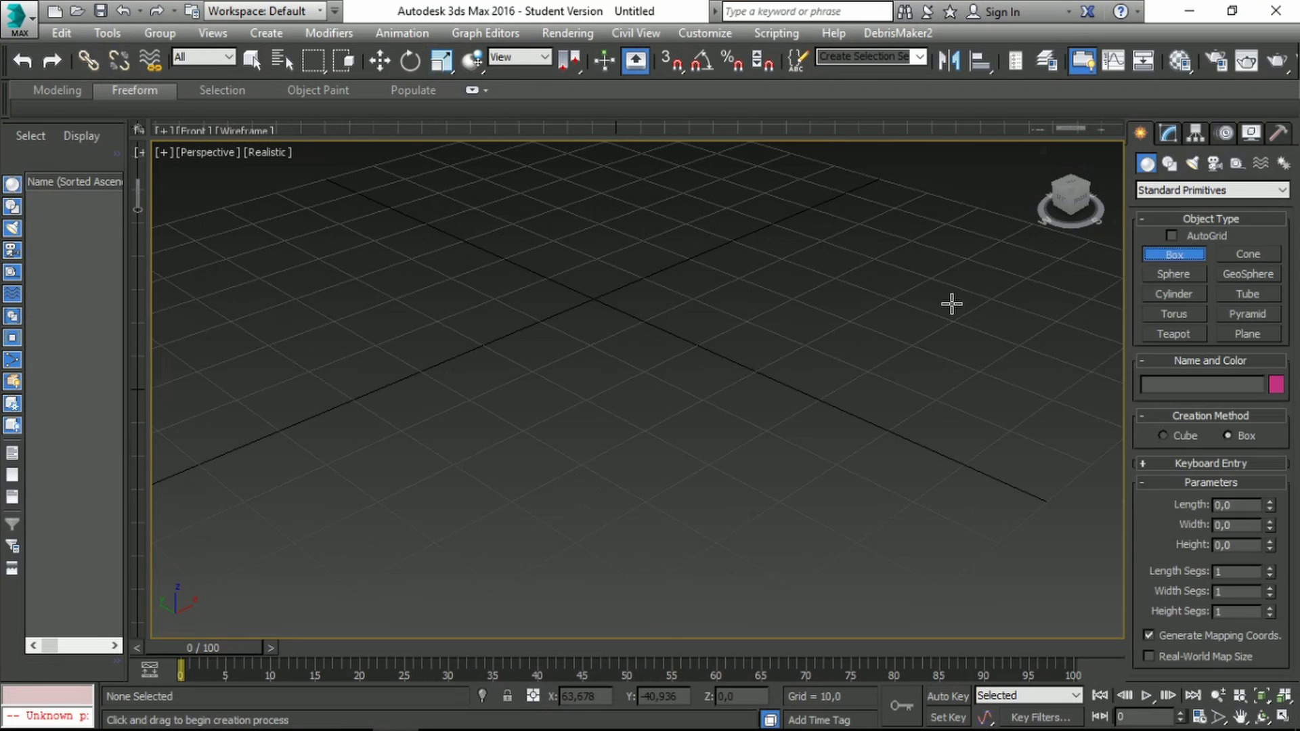
scroll(712, 291, "down", 3)
left_click_drag(379, 254, 1103, 267)
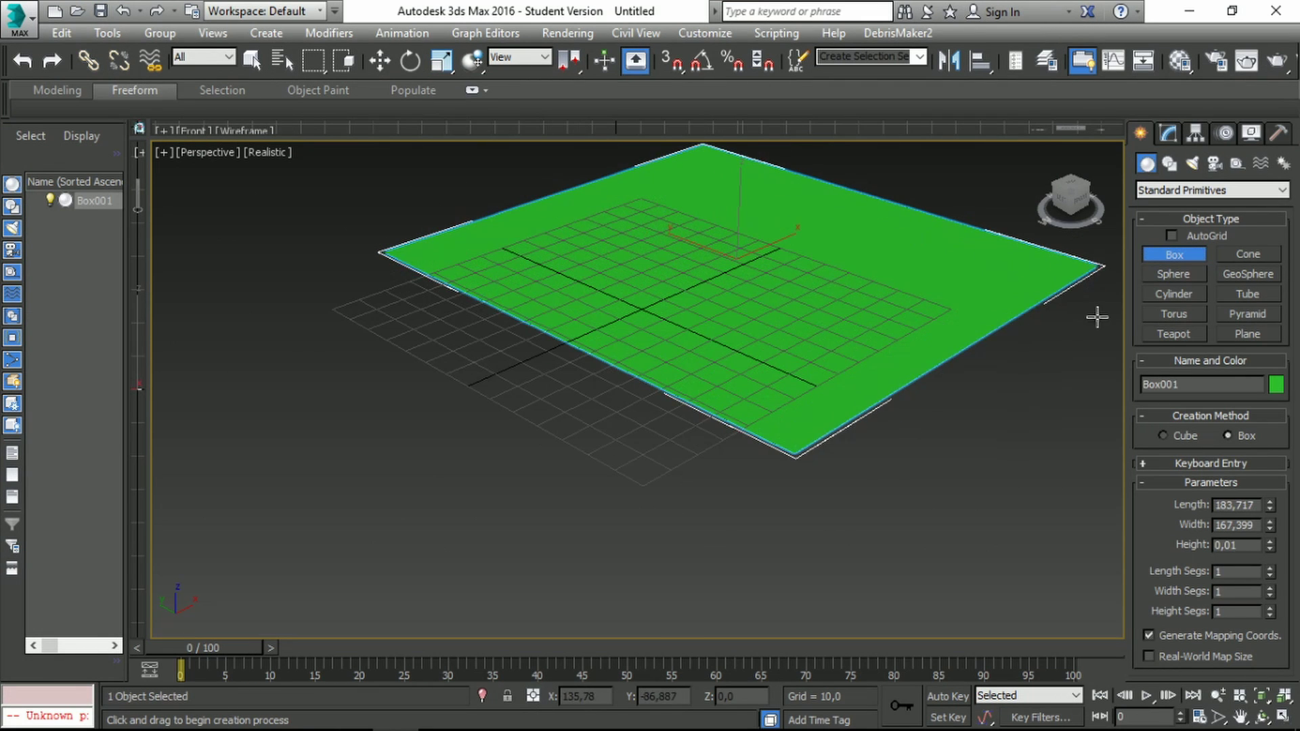
left_click(1104, 338)
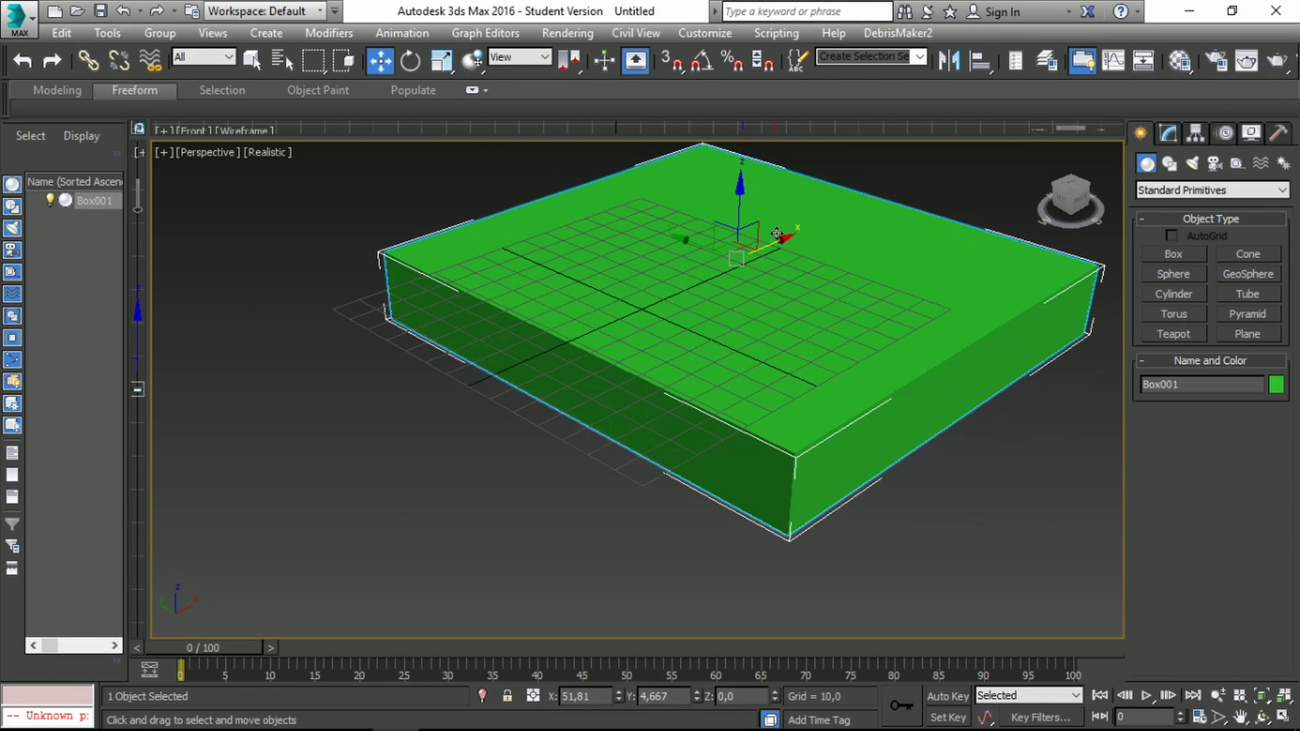
left_click_drag(779, 238, 665, 332)
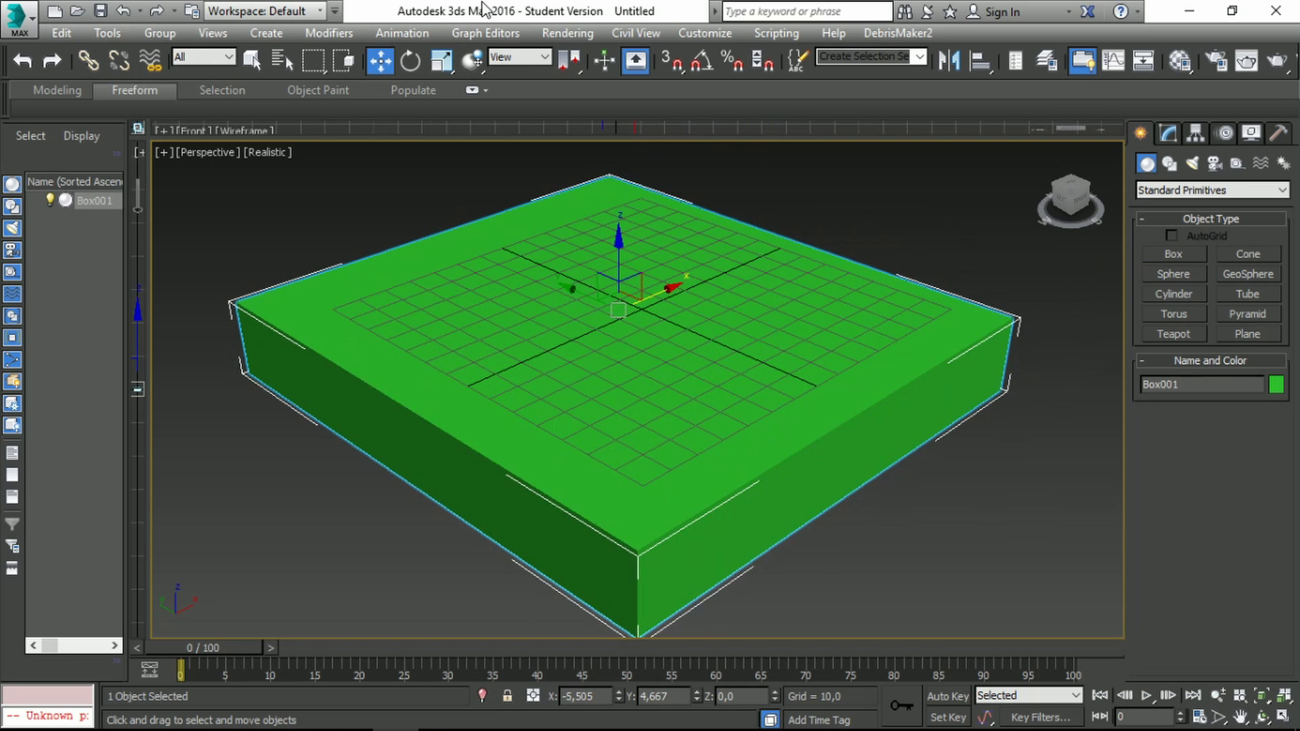
In the render setup, choose CoronaRenderer as the renderer and set the output size to HDTV (video) at 1920x1080.
left_click(567, 32)
left_click(608, 120)
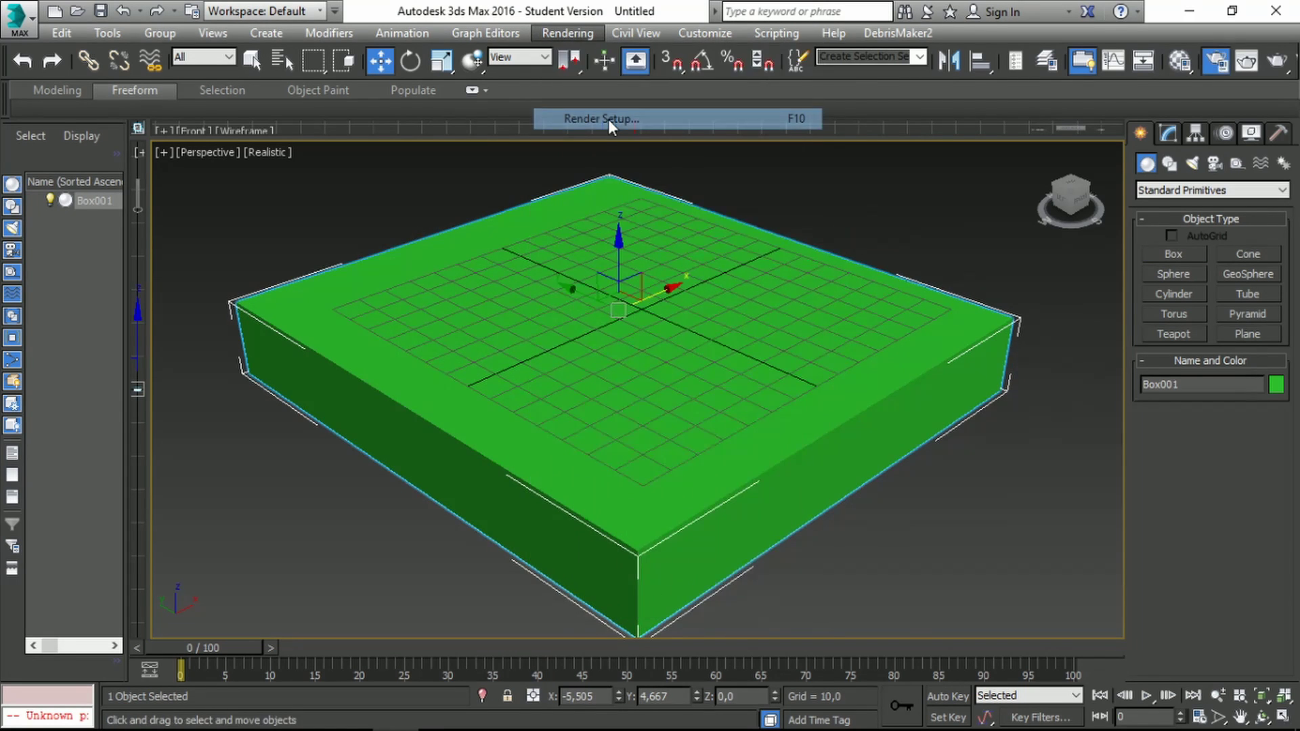
left_click(763, 152)
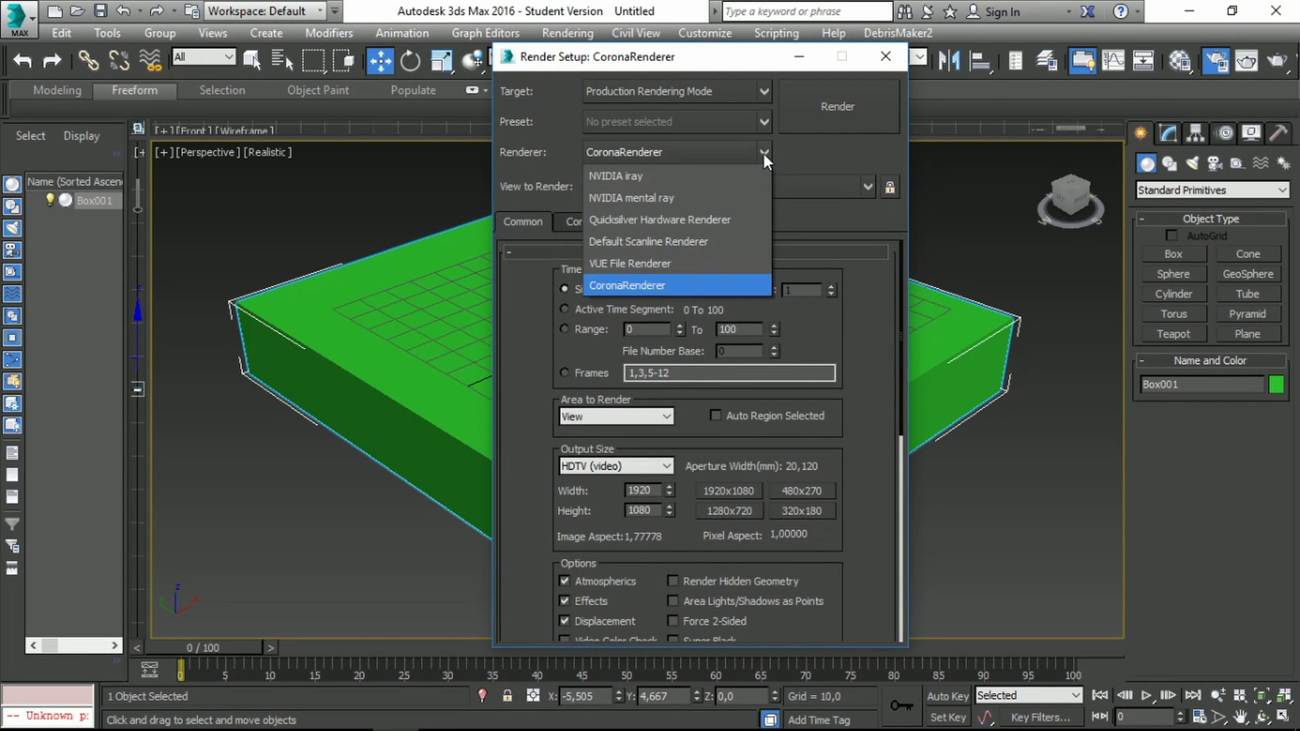
left_click(637, 287)
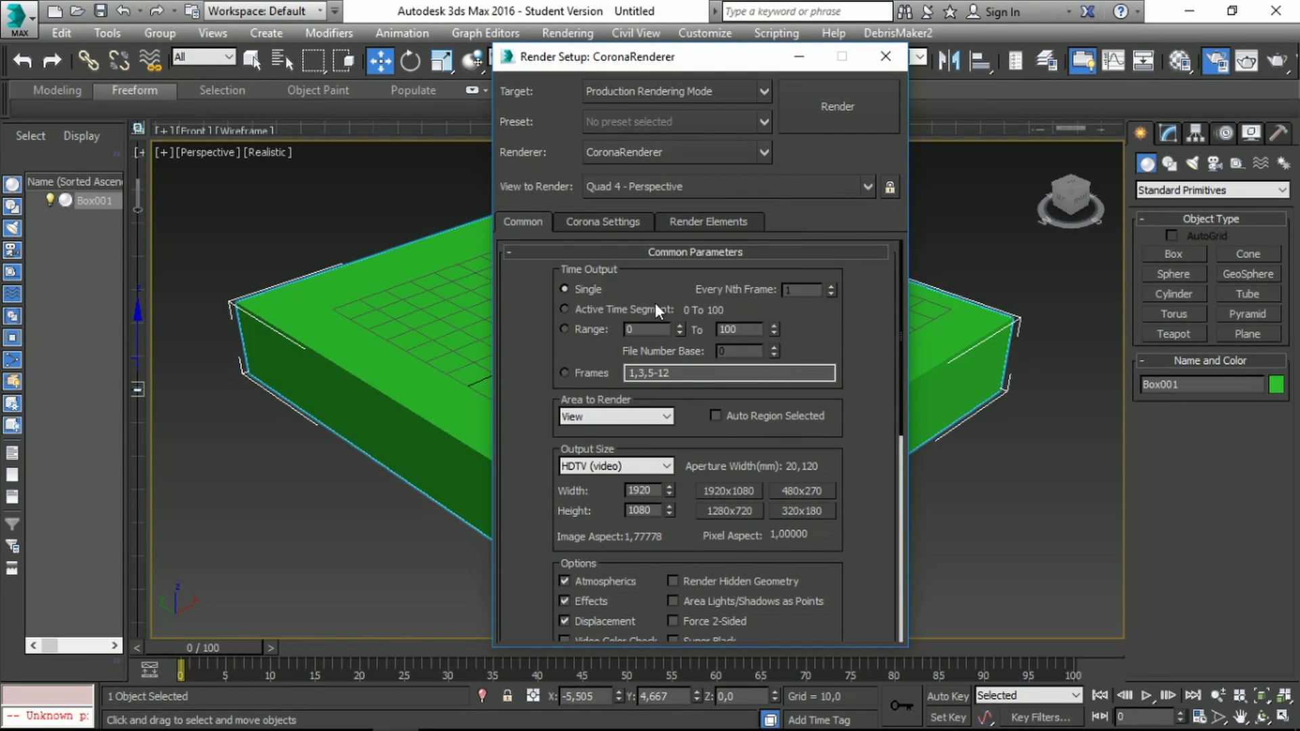
left_click(613, 466)
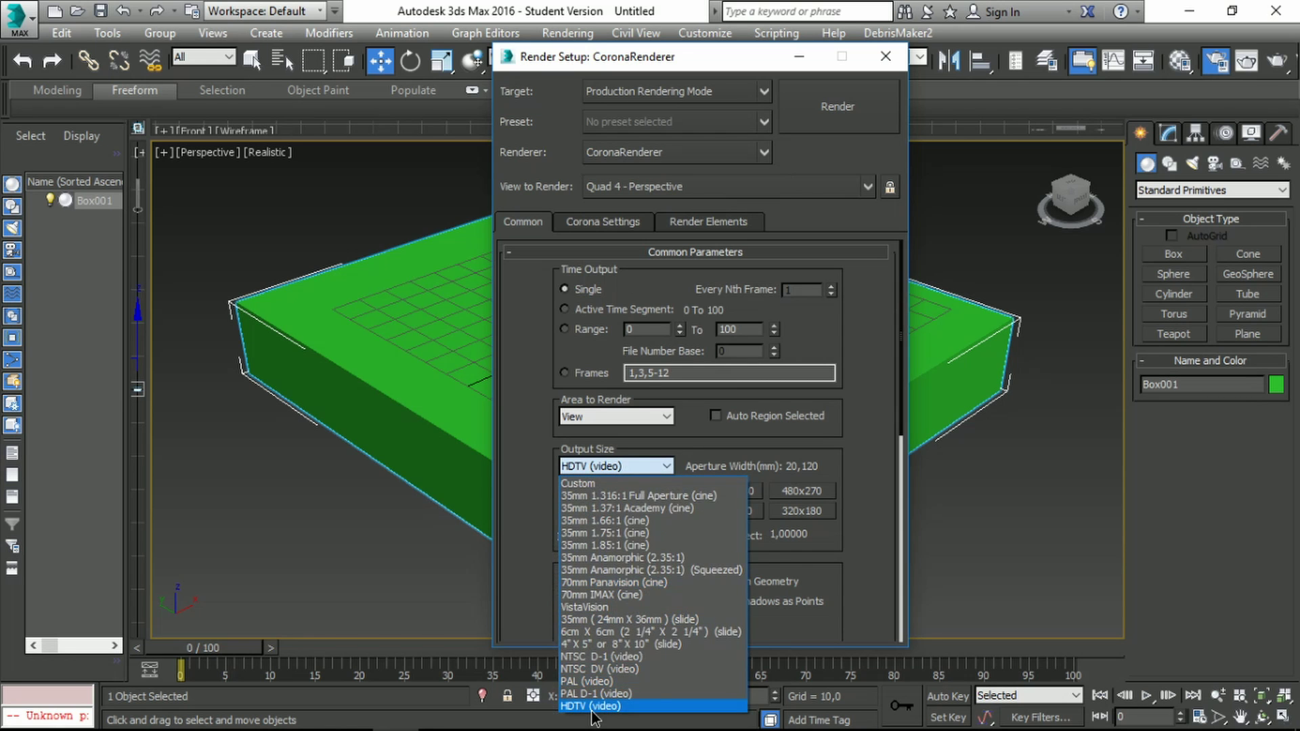
left_click(592, 707)
left_click(749, 492)
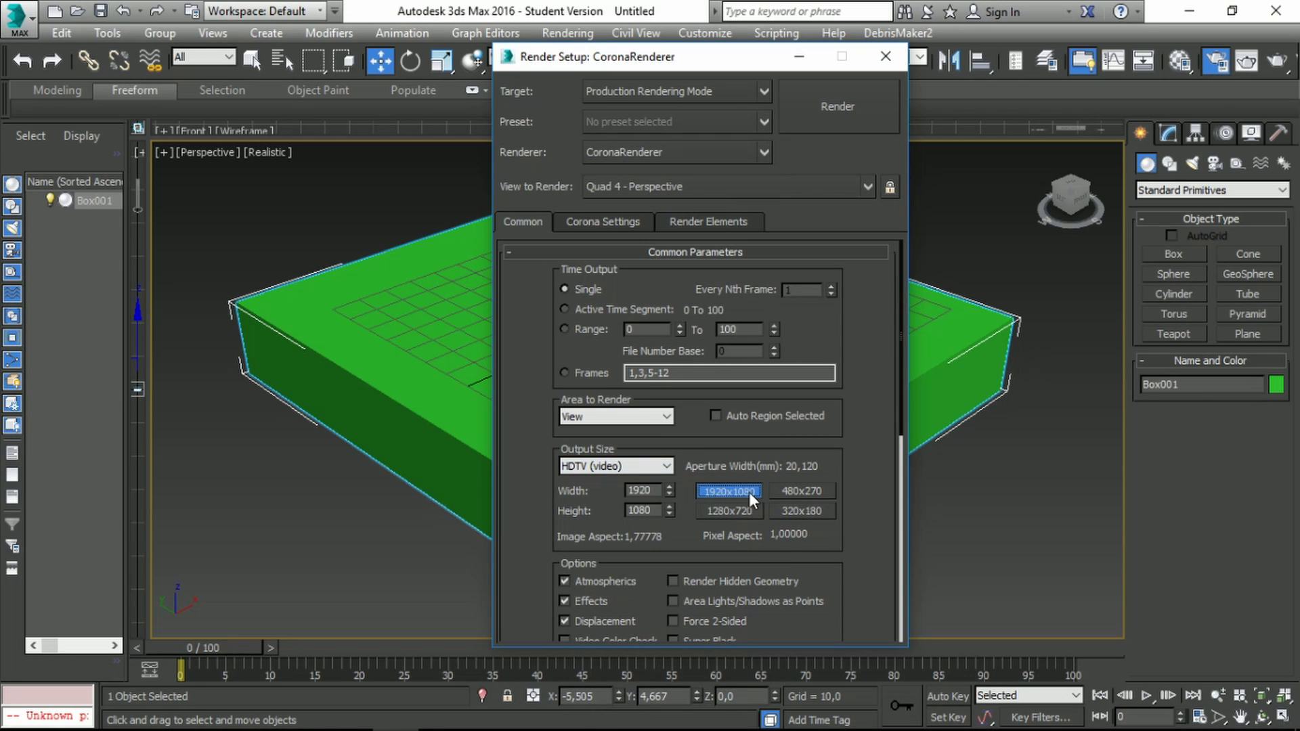
left_click(885, 56)
Change the first sample material, 01 - Default, to a CoronaMtl and assign it to the box.
middle_click_drag(788, 321, 746, 349)
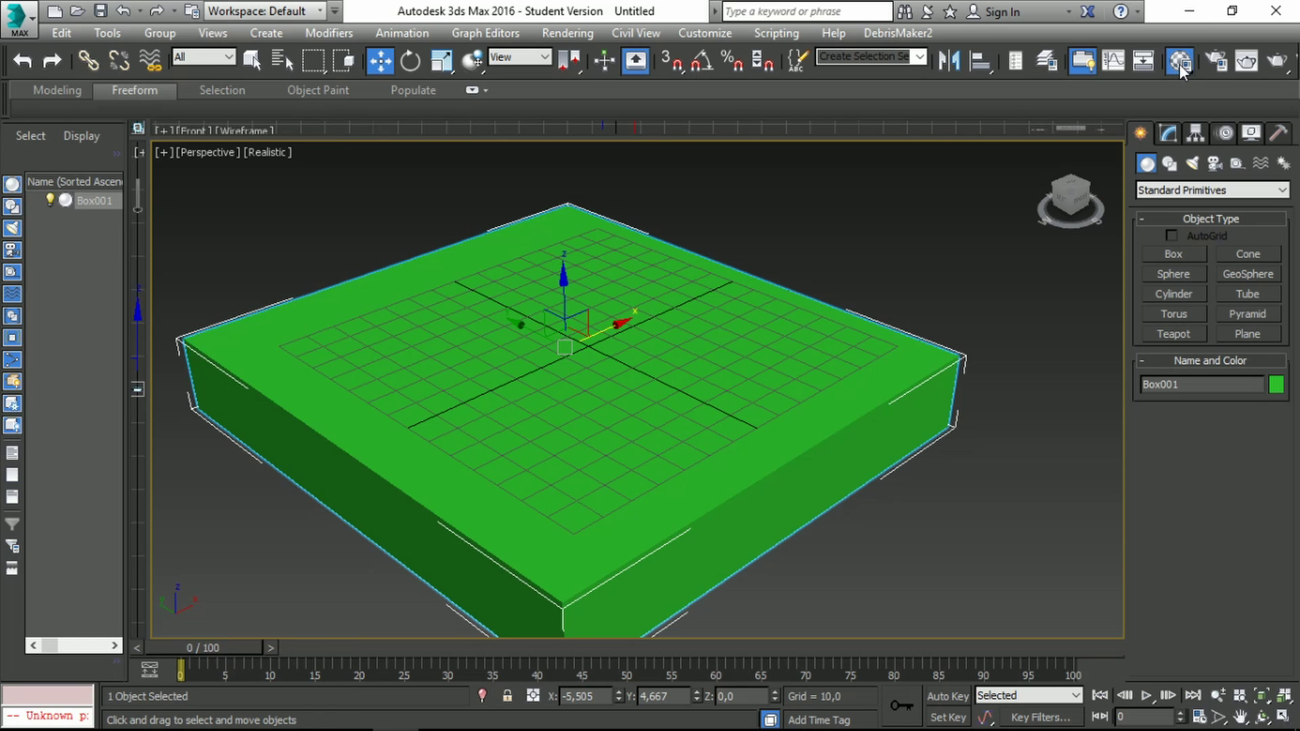
left_click(1179, 61)
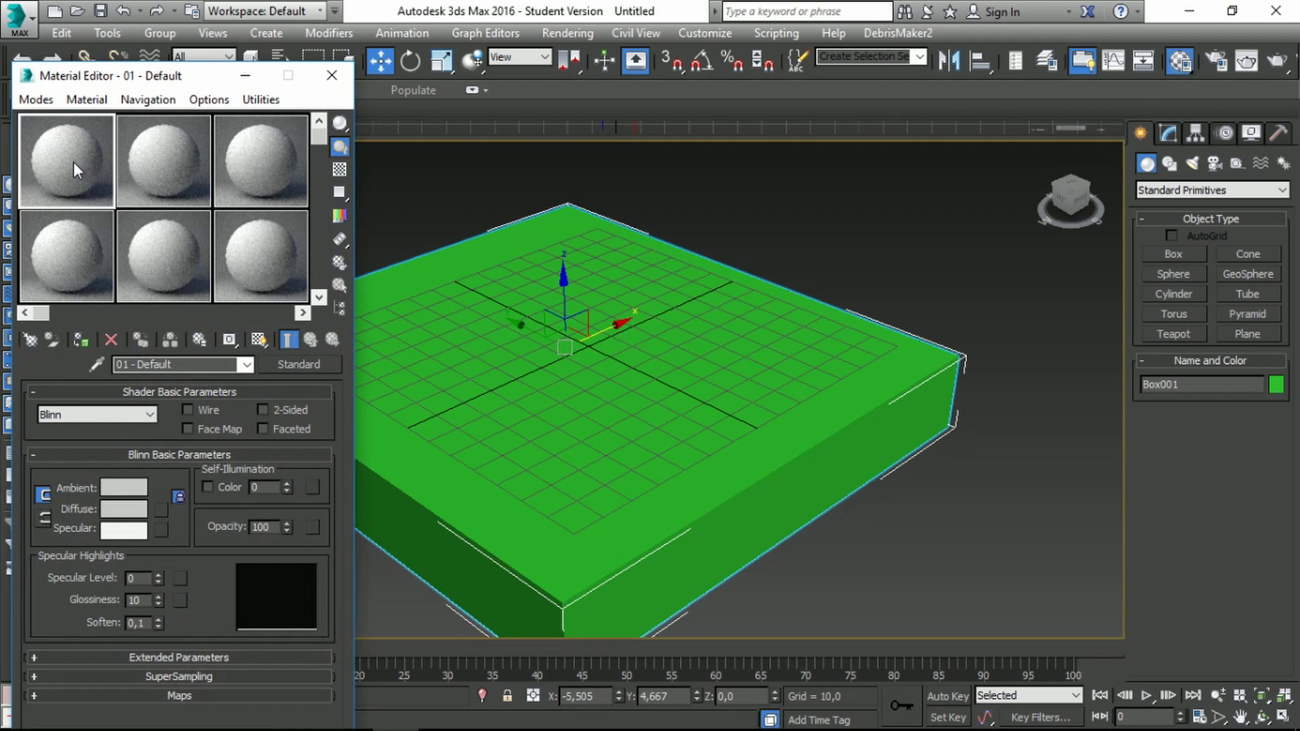
left_click(295, 366)
double_click(500, 233)
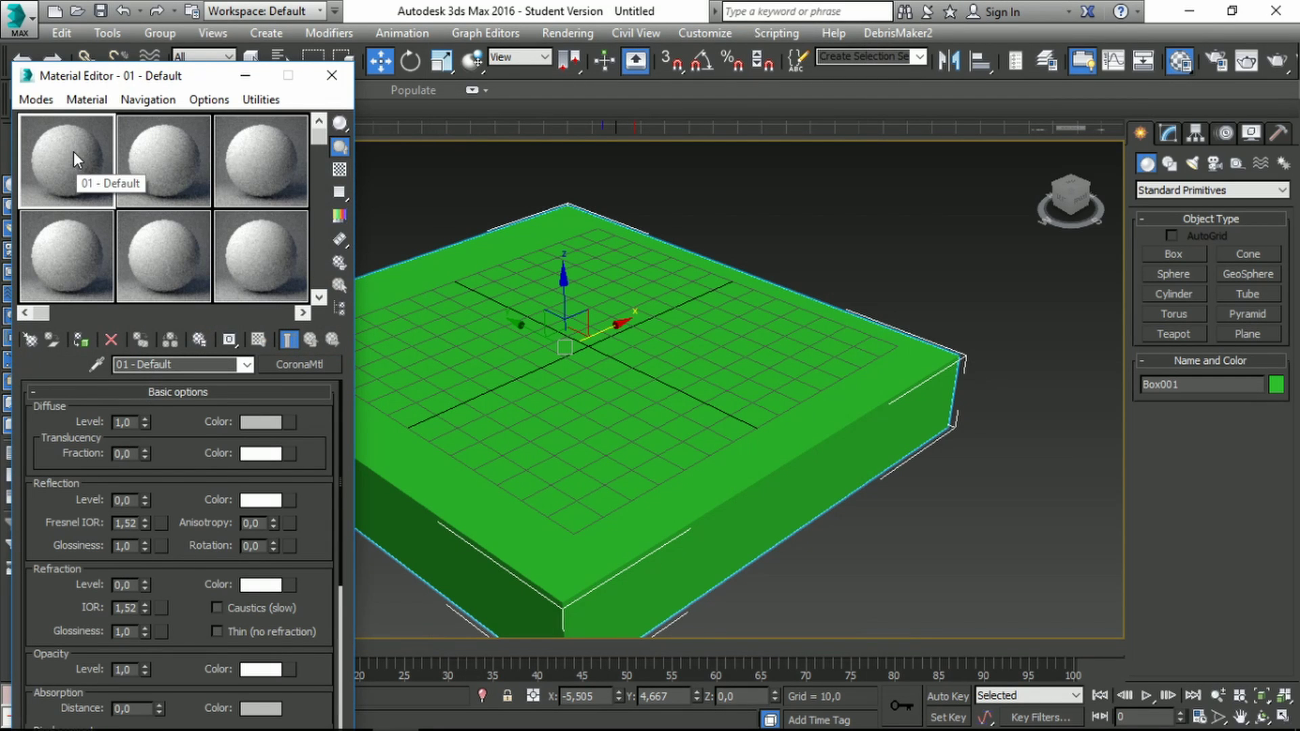
left_click_drag(73, 152, 497, 337)
left_click_drag(630, 420, 631, 420)
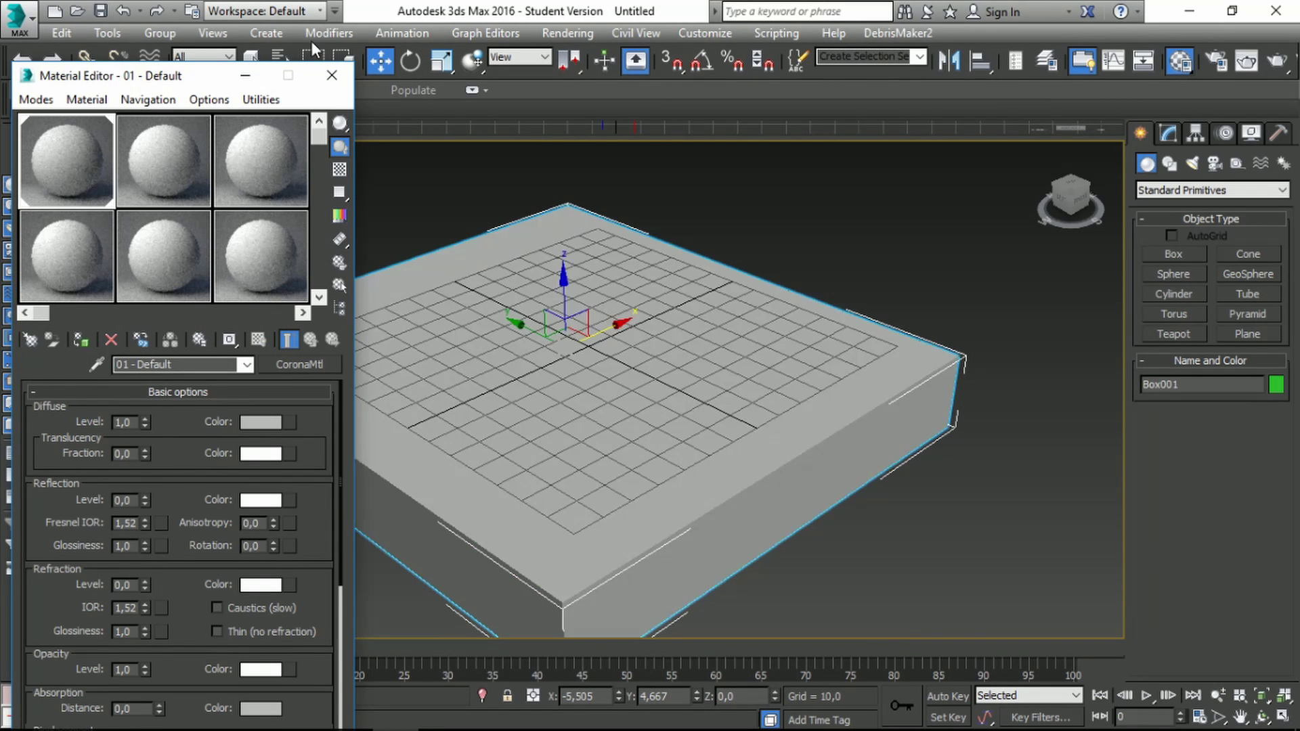
left_click(339, 81)
Scale the box in the XY plane to about 375%, leaving Z at 100, to make a large ground surface.
scroll(504, 142, "up", 3)
left_click(440, 61)
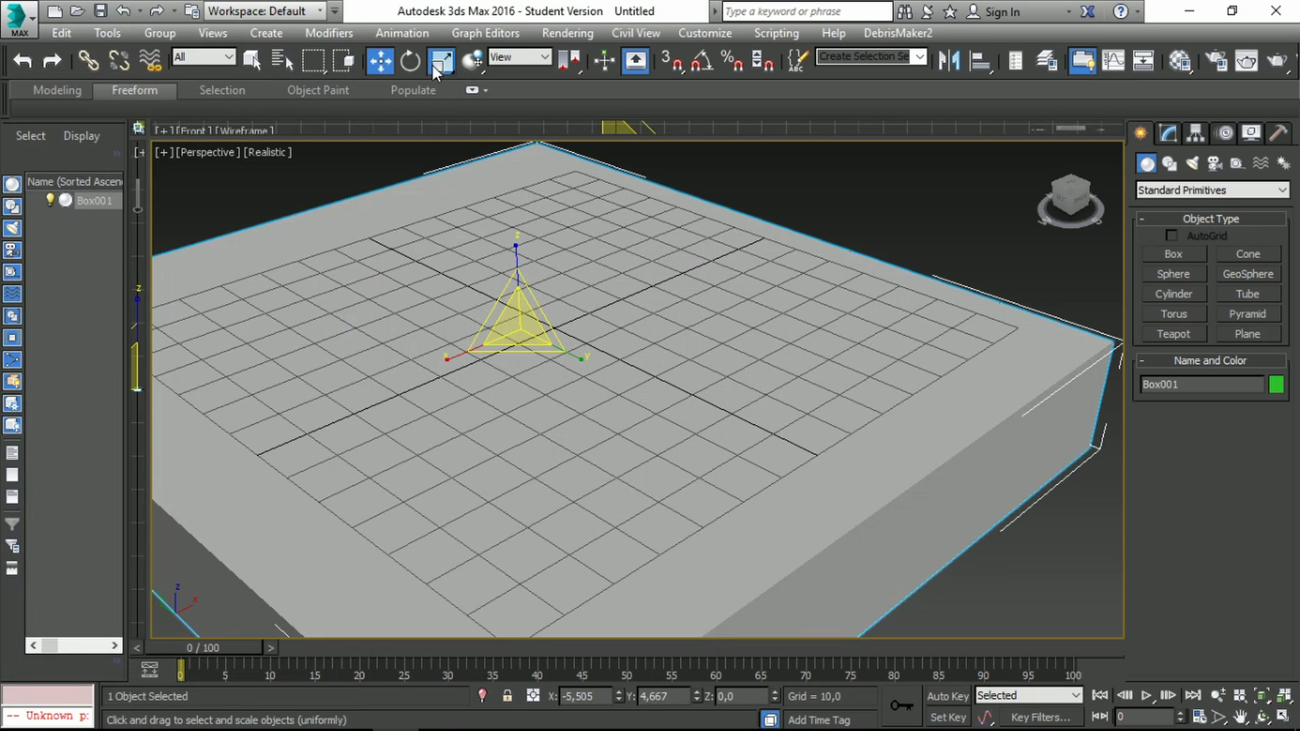
left_click_drag(531, 376, 498, 478)
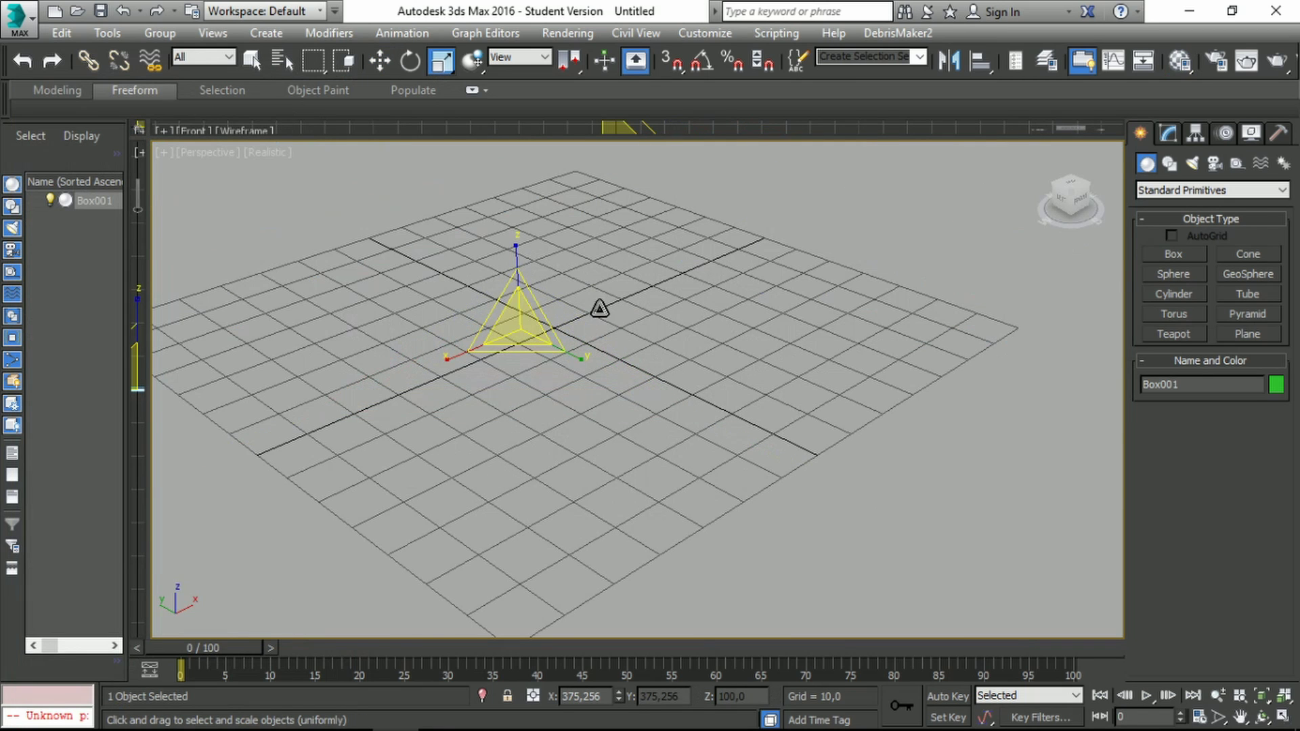
scroll(585, 300, "up", 3)
scroll(585, 300, "up", 2)
scroll(519, 325, "down", 6)
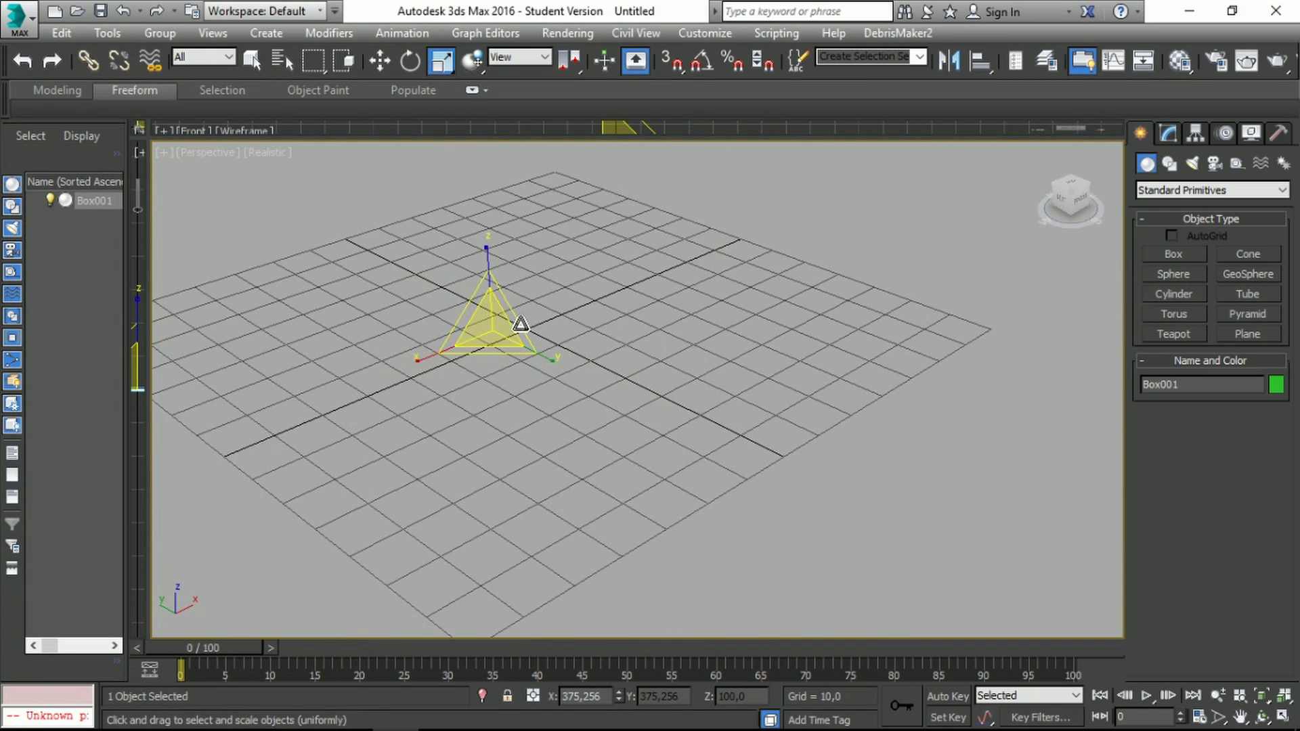
scroll(575, 253, "up", 2)
Choose a Bitmap as the scene's background environment map.
left_click(579, 34)
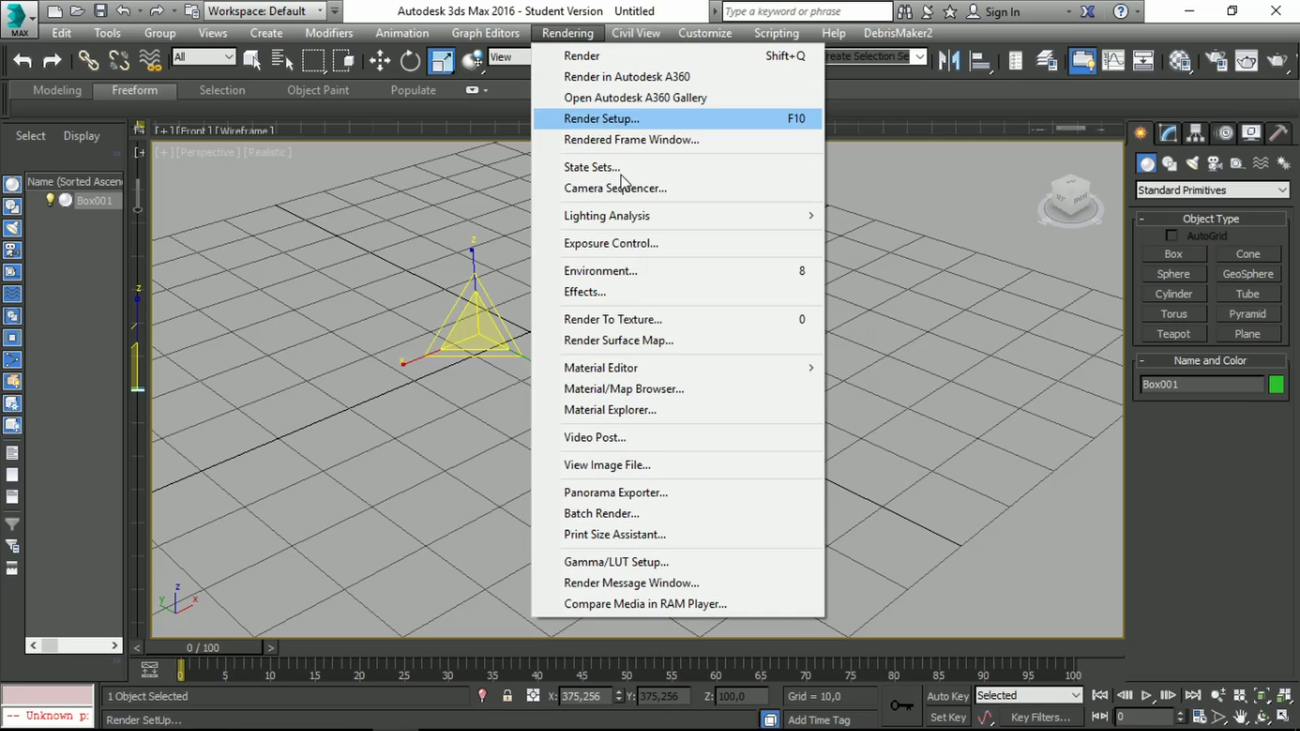
left_click(621, 271)
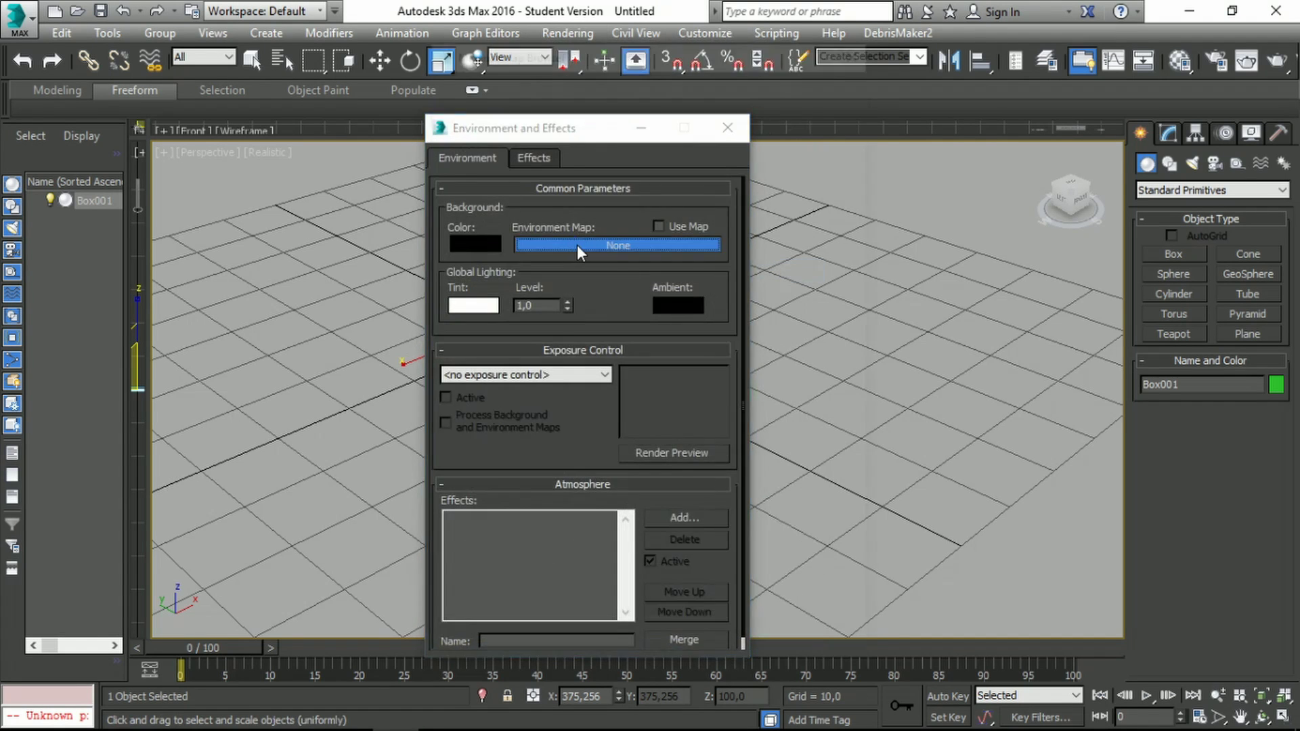
left_click(577, 245)
left_click(861, 46)
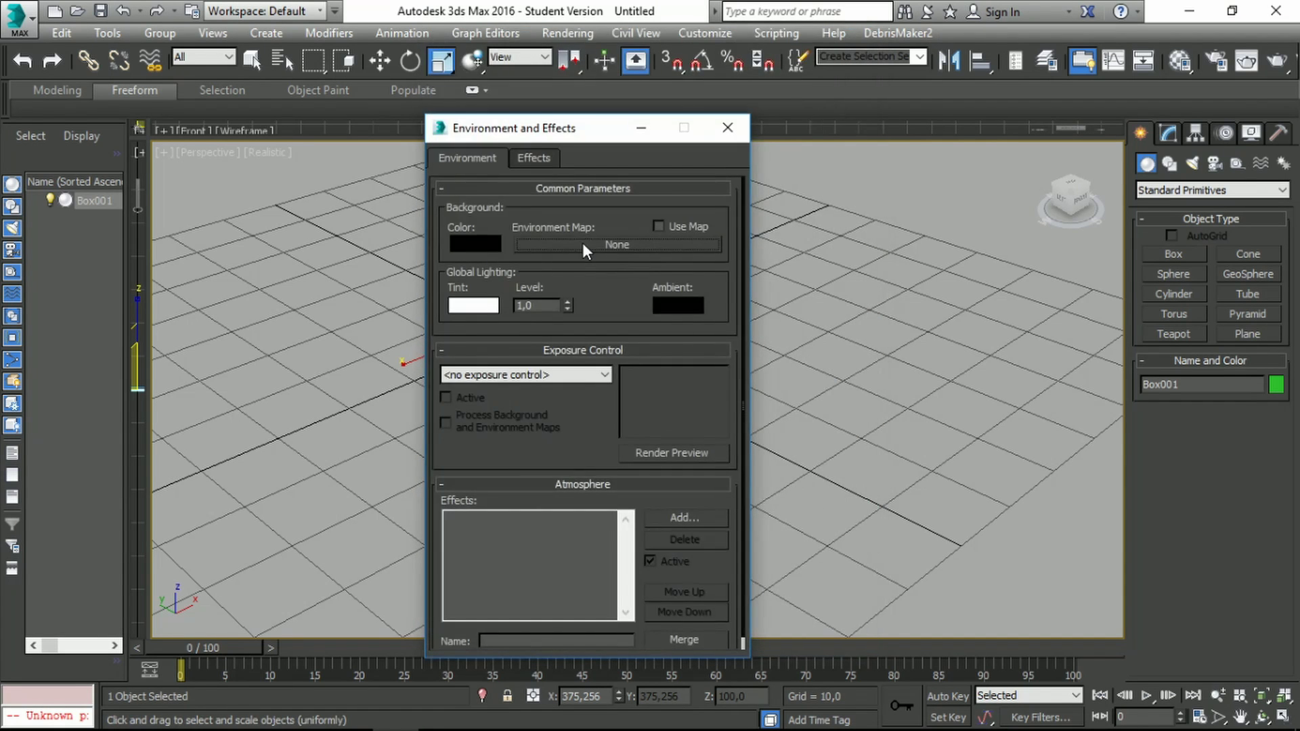
left_click(600, 247)
double_click(509, 140)
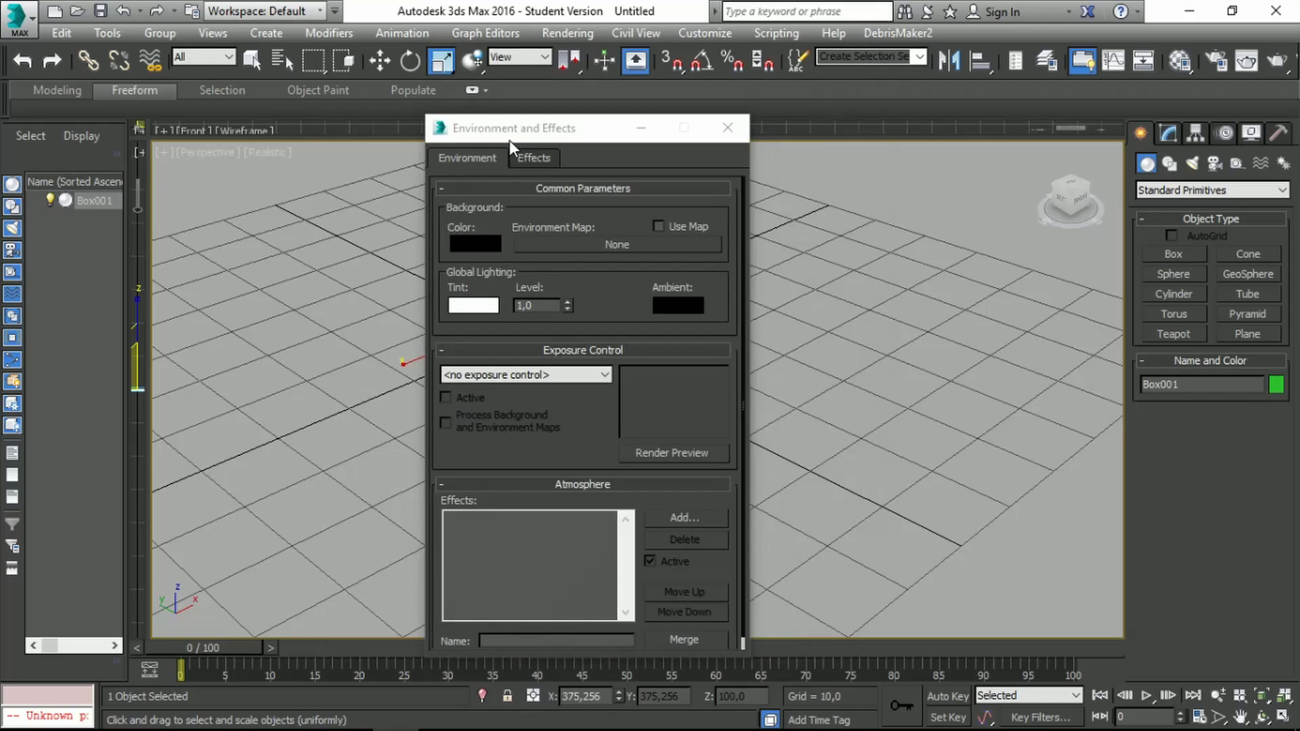
Load 01 Pisa.exr from the Transferências folder as the environment bitmap, accepting the default OpenEXR configuration.
left_click(260, 289)
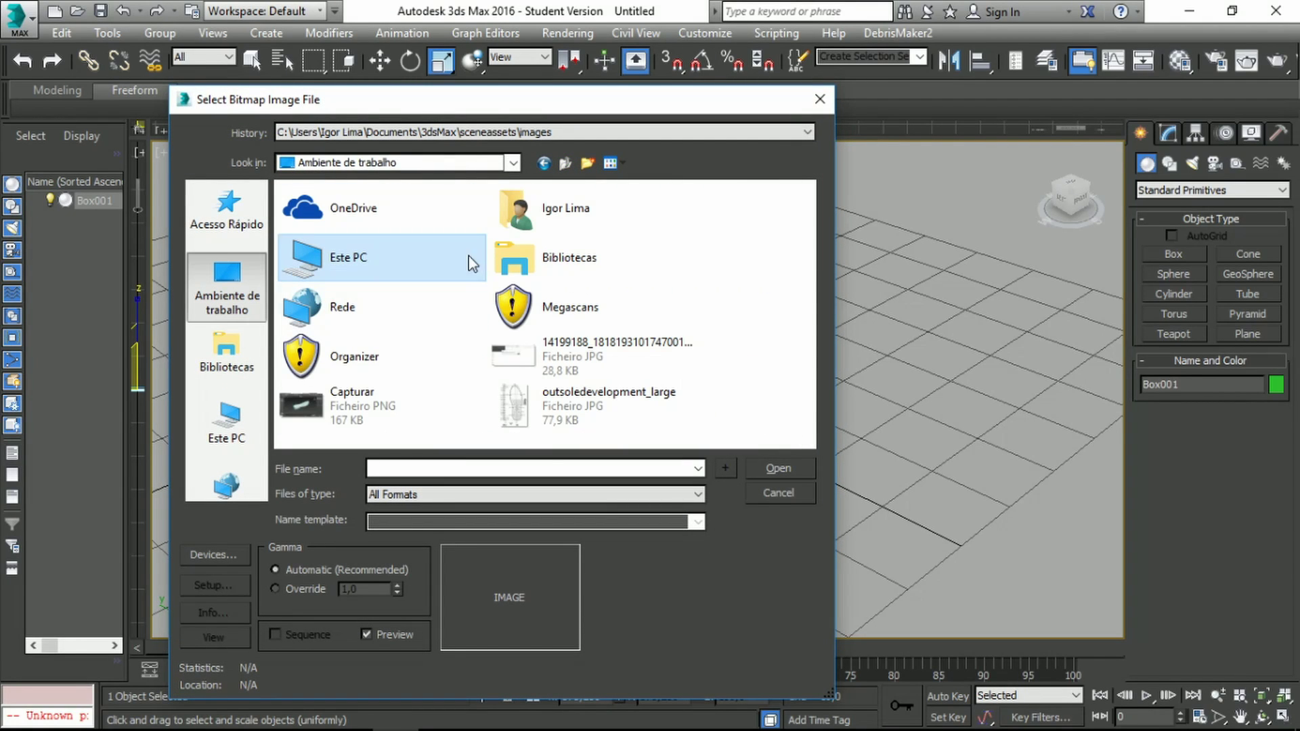
left_click(231, 218)
double_click(591, 241)
left_click(352, 250)
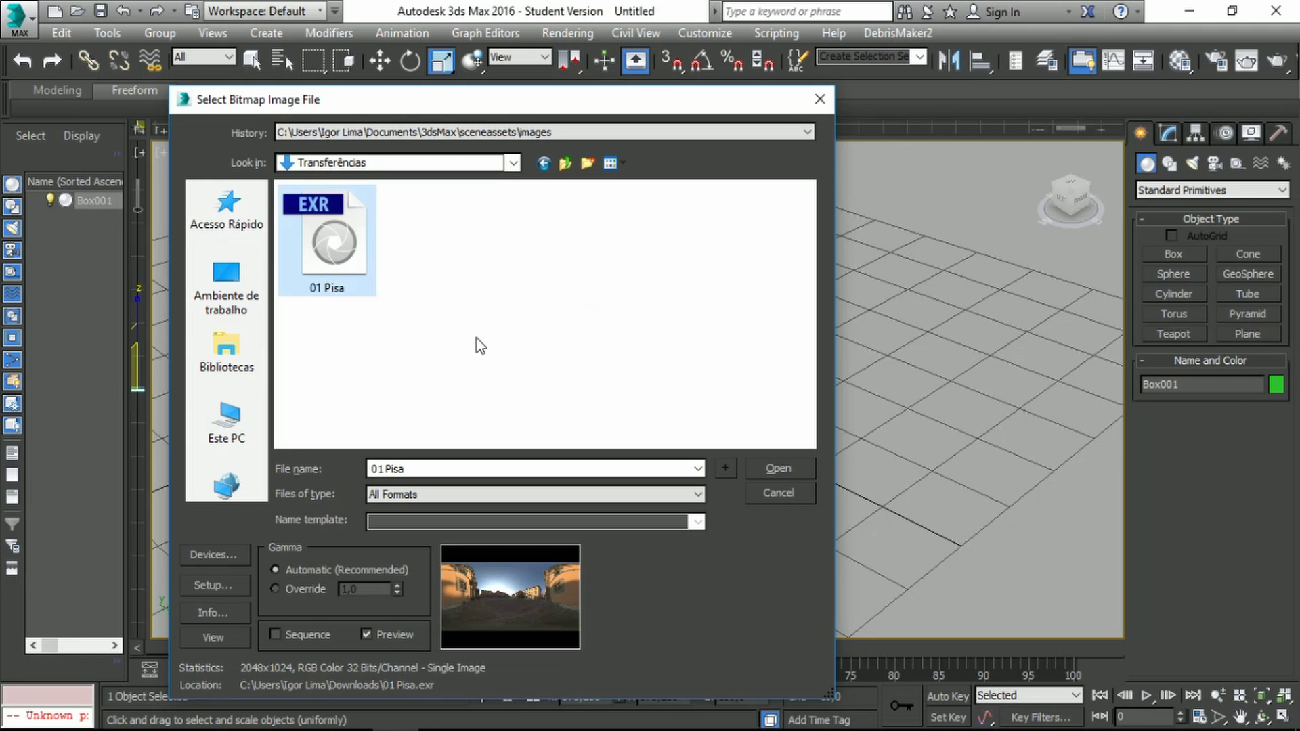
left_click(783, 468)
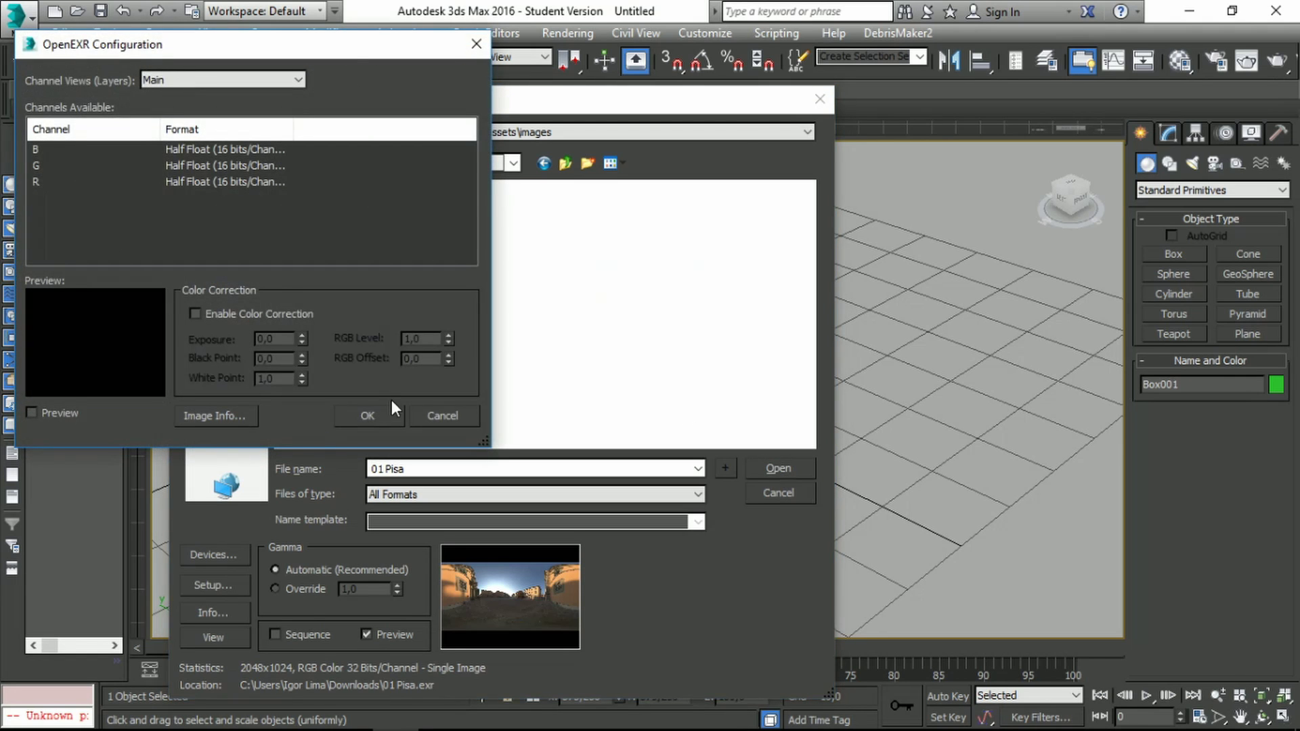
left_click(381, 411)
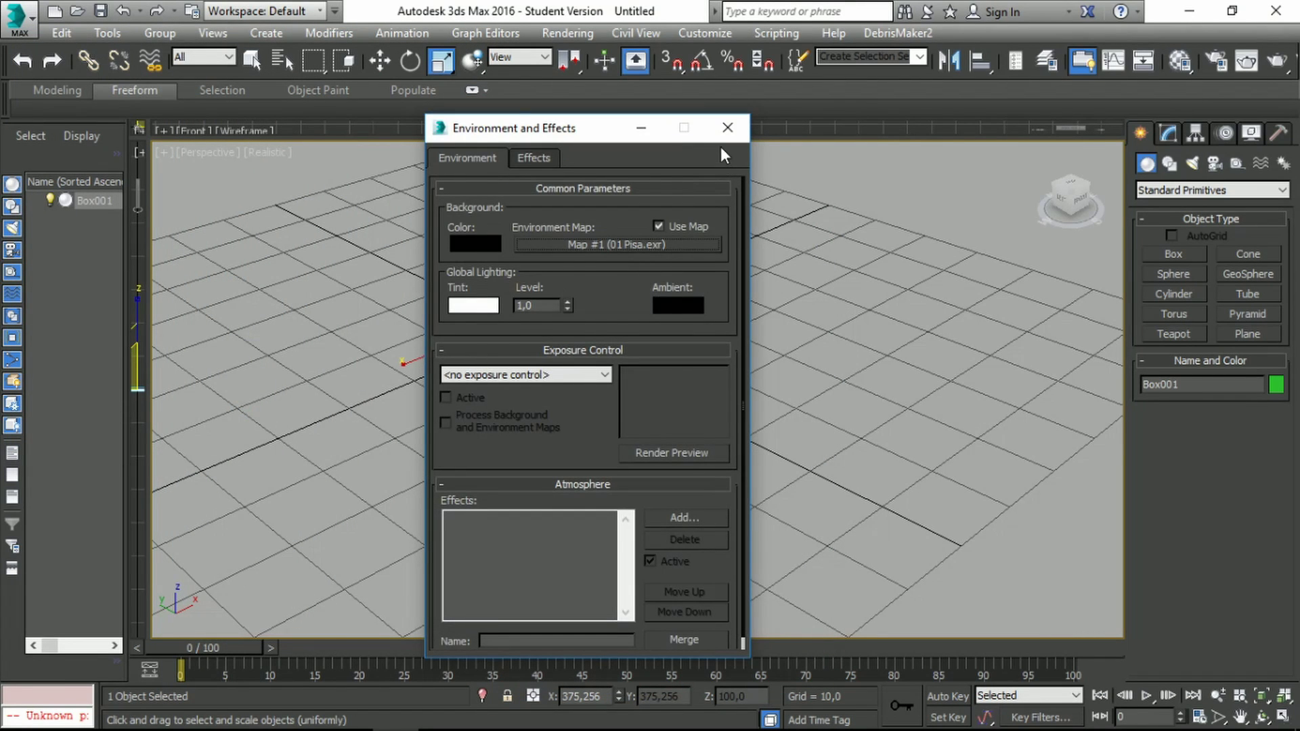
left_click(727, 128)
Import minerhat_tutorial.FBX from the desktop folder into the scene with the default import options.
scroll(560, 299, "down", 5)
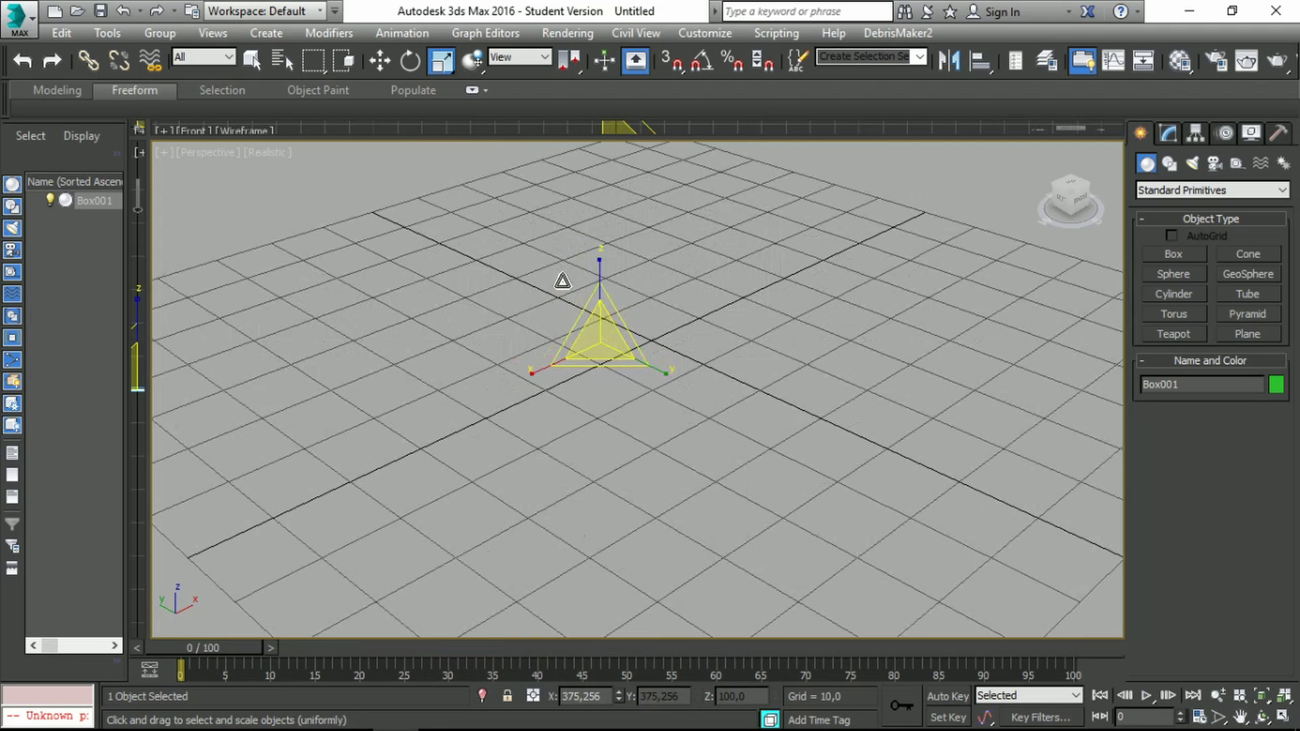
left_click(27, 24)
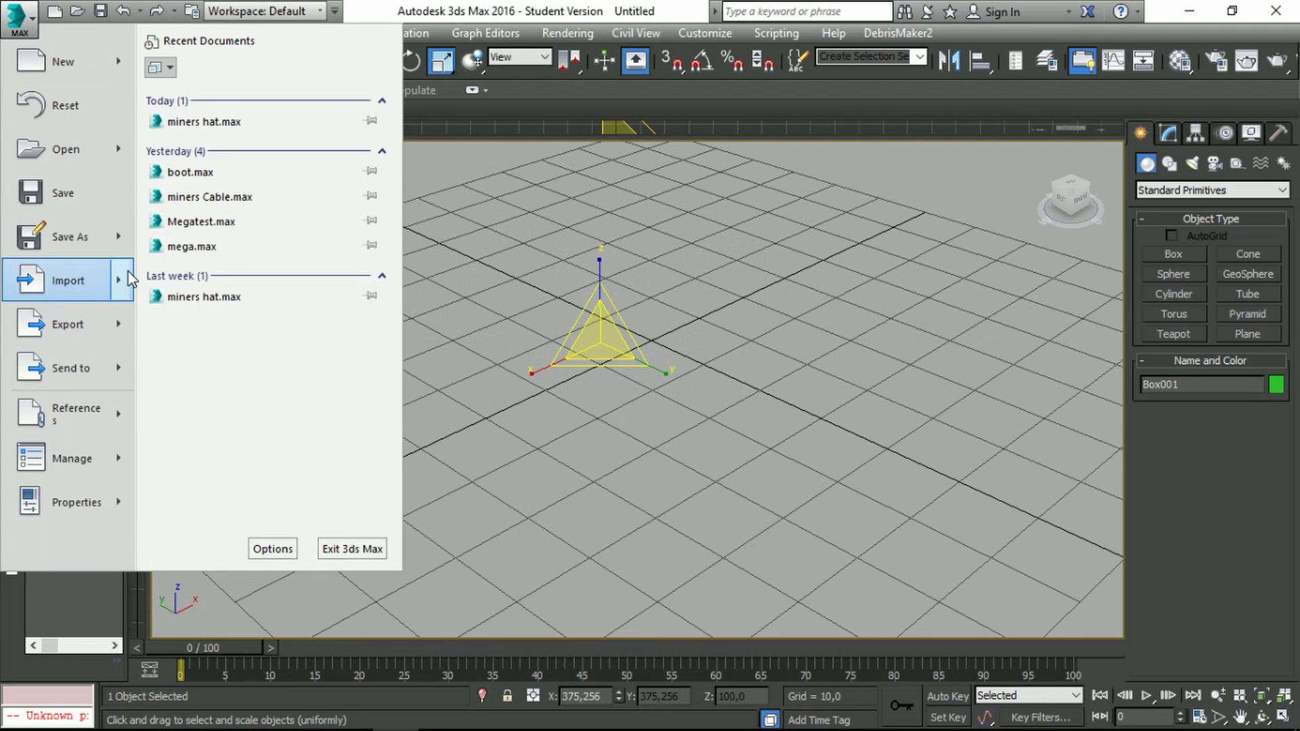
mouse_move(81, 280)
left_click(257, 95)
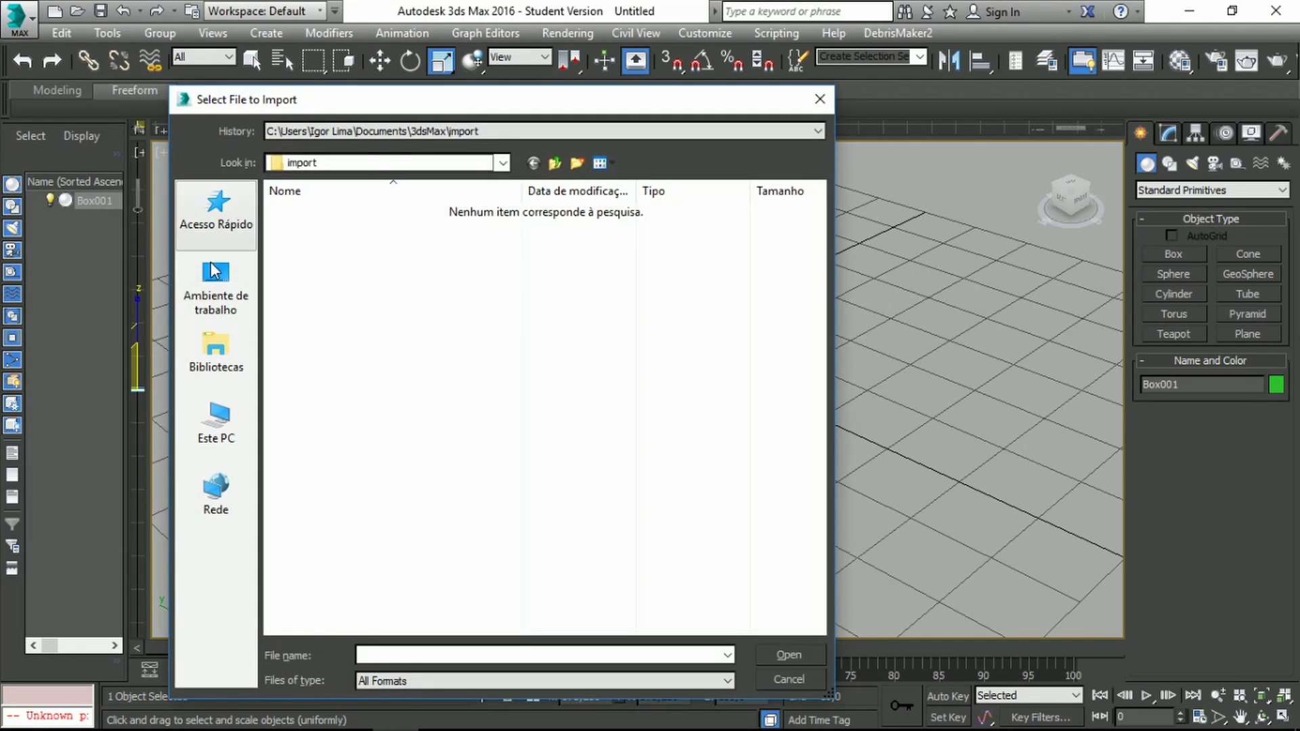
left_click(563, 352)
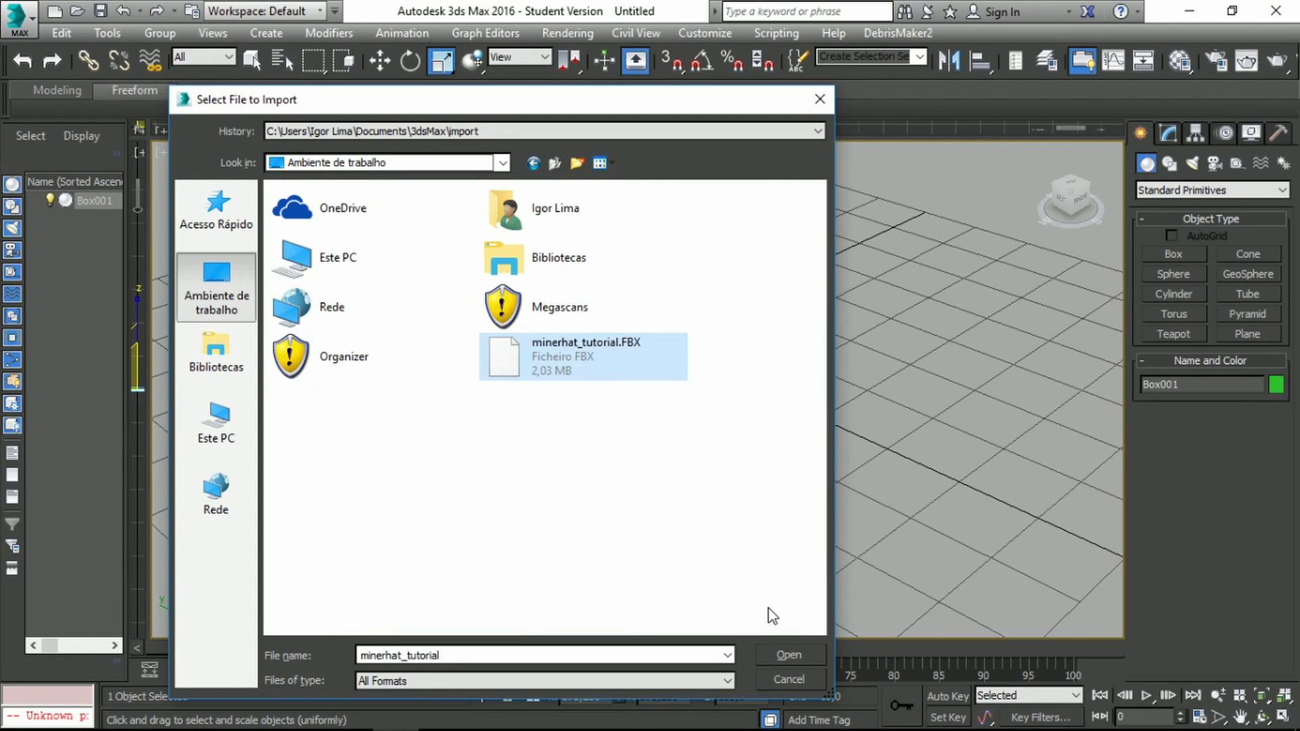
left_click(789, 655)
left_click(820, 629)
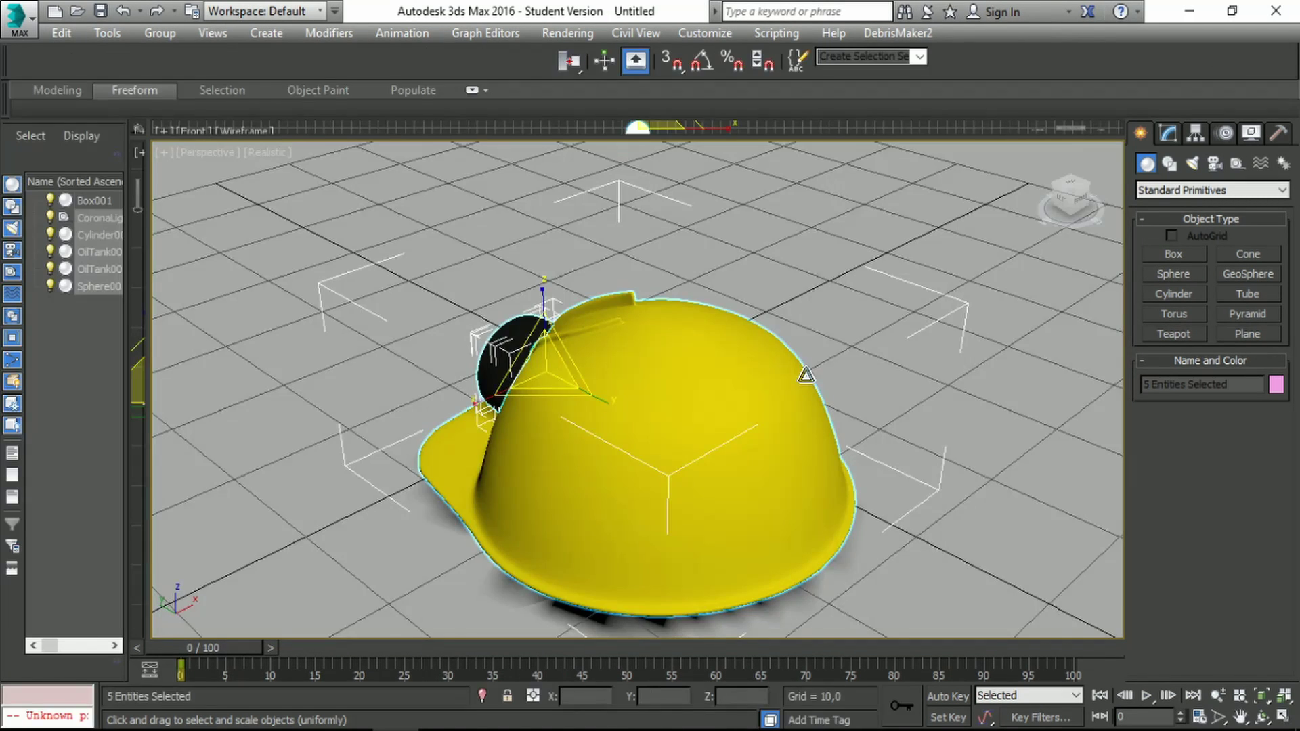
Inspect the imported hat and its headlamp from the back, front and side, up close and from farther away.
scroll(640, 370, "down", 3)
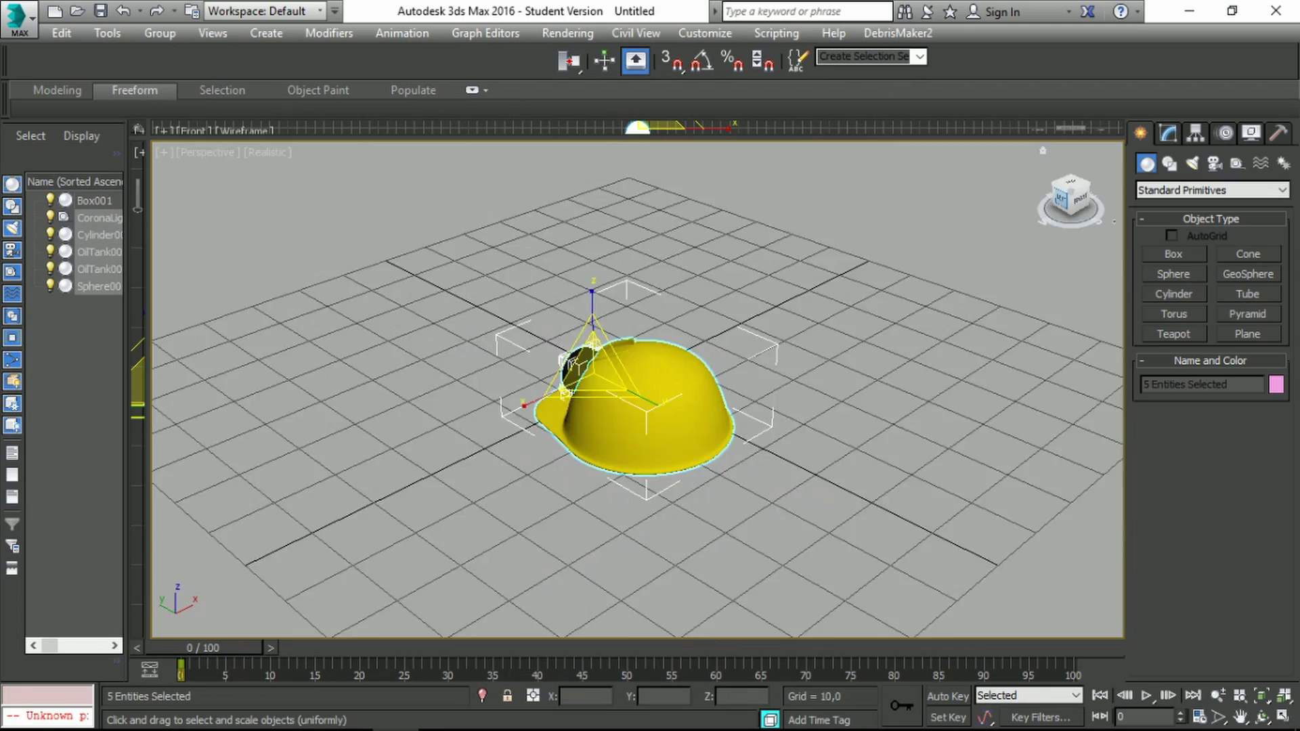
left_click_drag(1068, 200, 1111, 203)
middle_click_drag(644, 429, 628, 408)
scroll(628, 409, "up", 3)
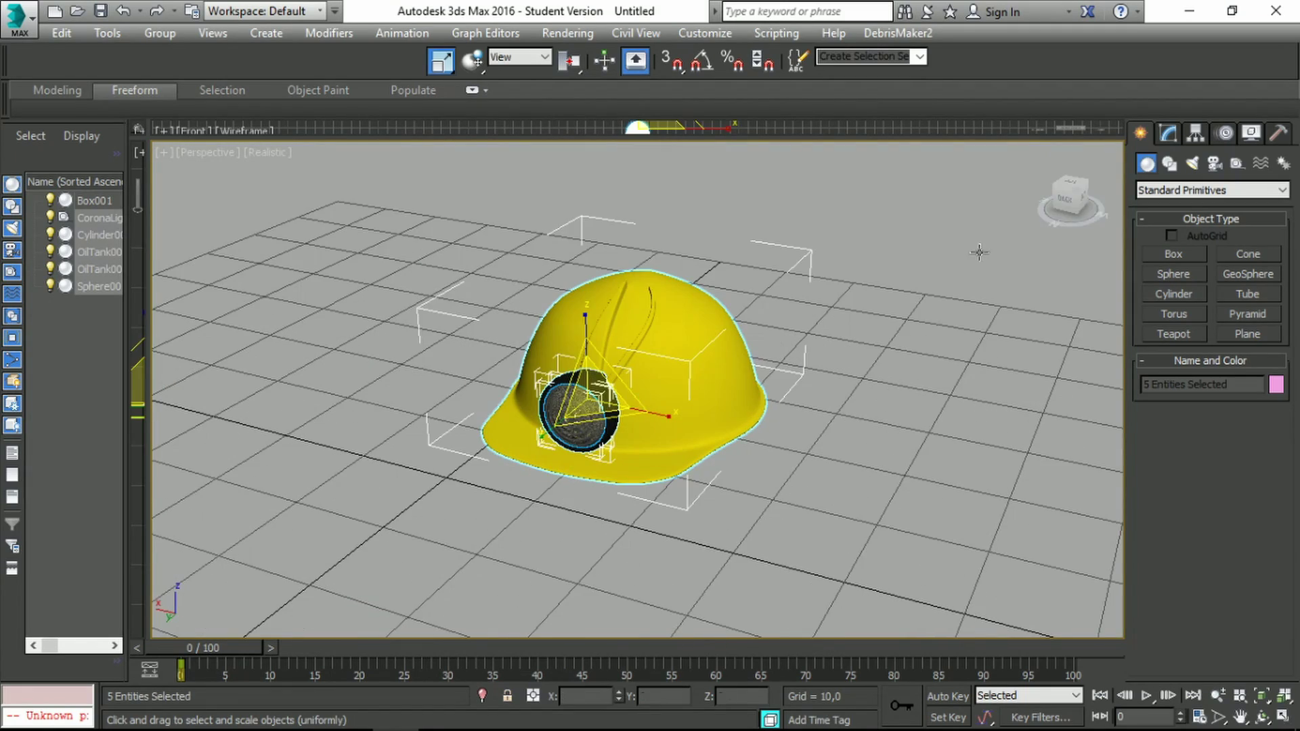
left_click_drag(1076, 199, 1062, 210)
scroll(535, 327, "up", 4)
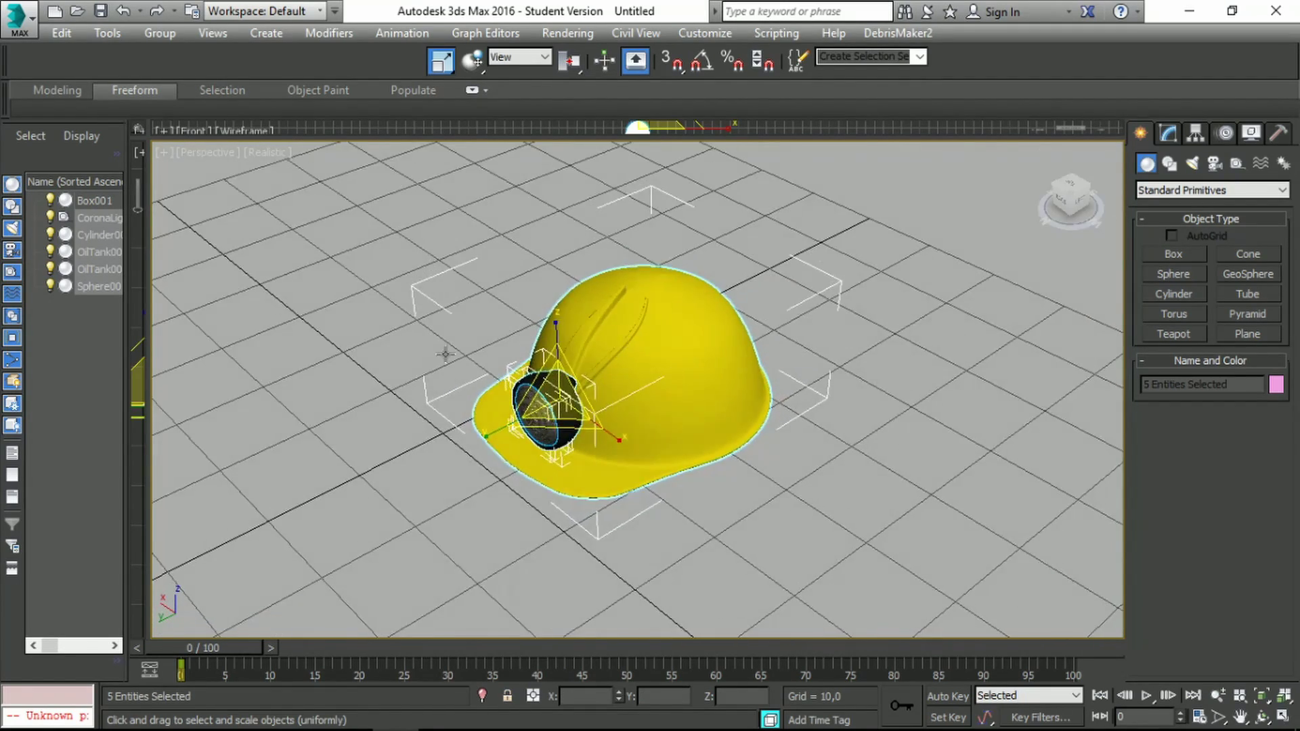
scroll(534, 327, "down", 4)
scroll(534, 328, "up", 4)
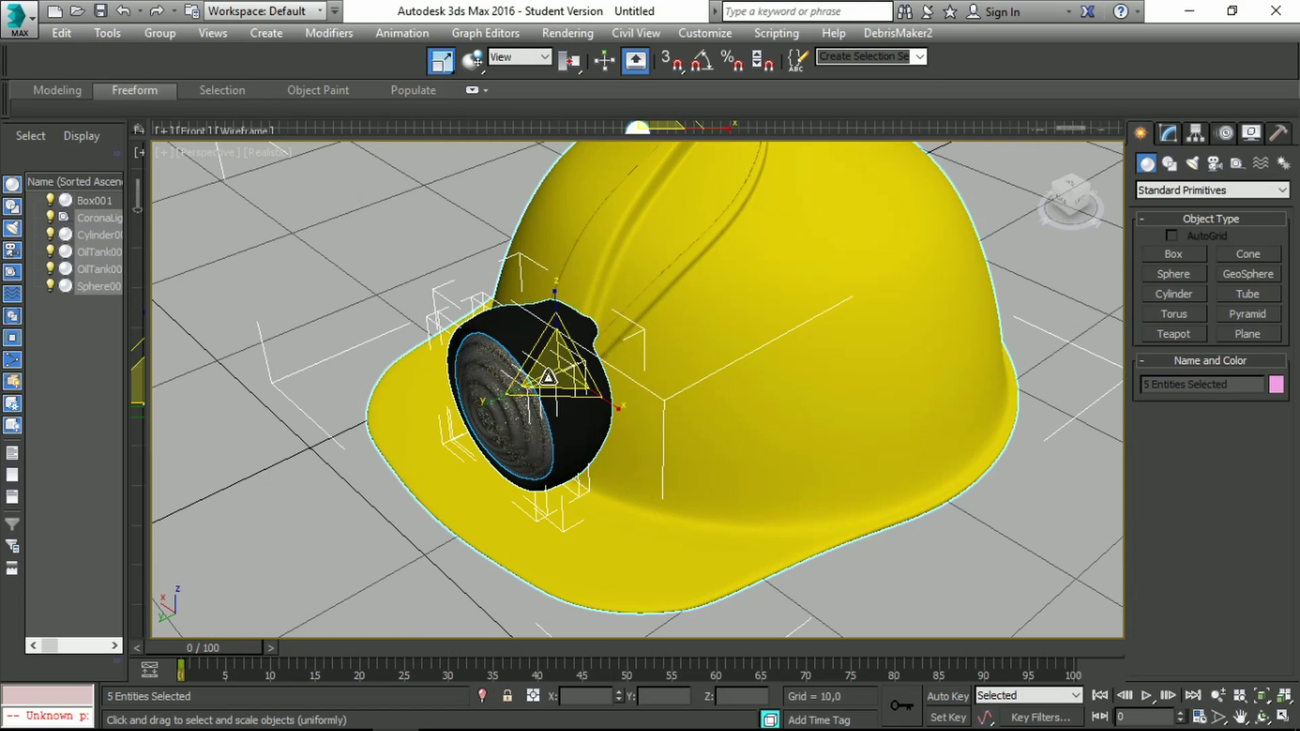
middle_click_drag(547, 379, 517, 362)
scroll(592, 397, "down", 3)
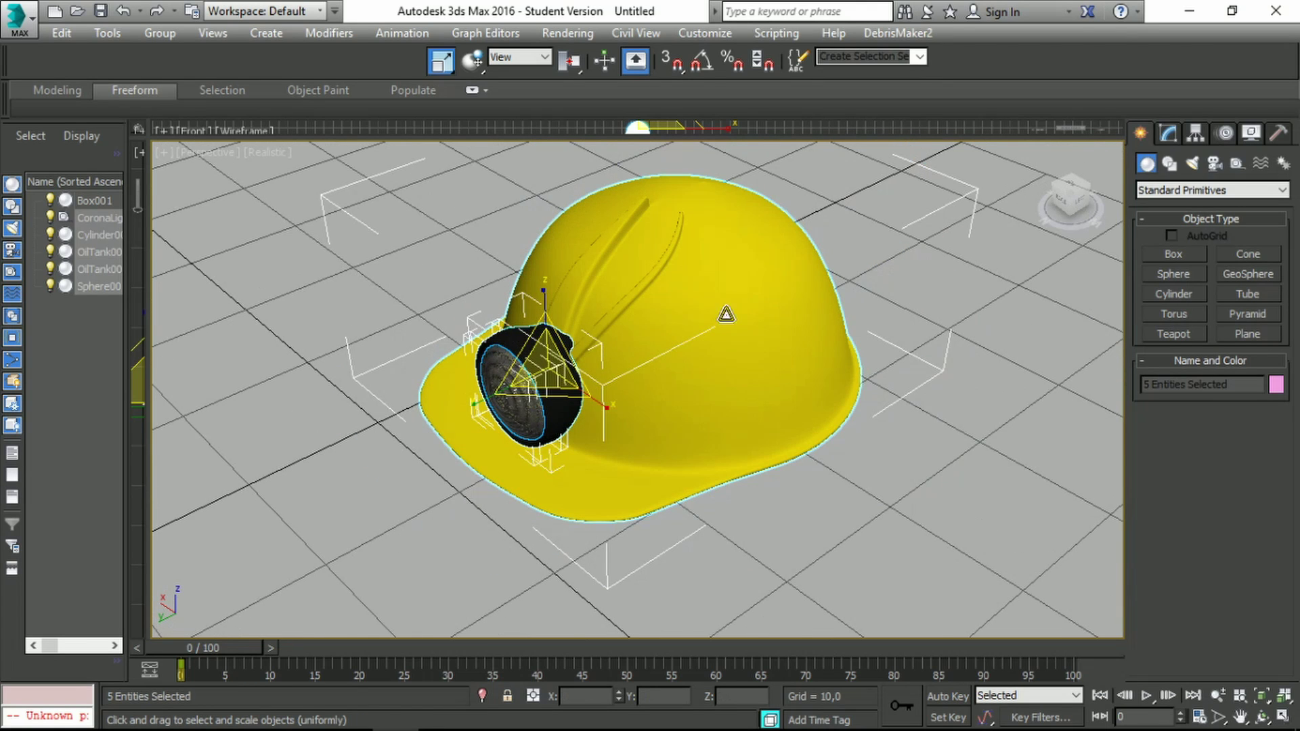
middle_click_drag(720, 316, 683, 325)
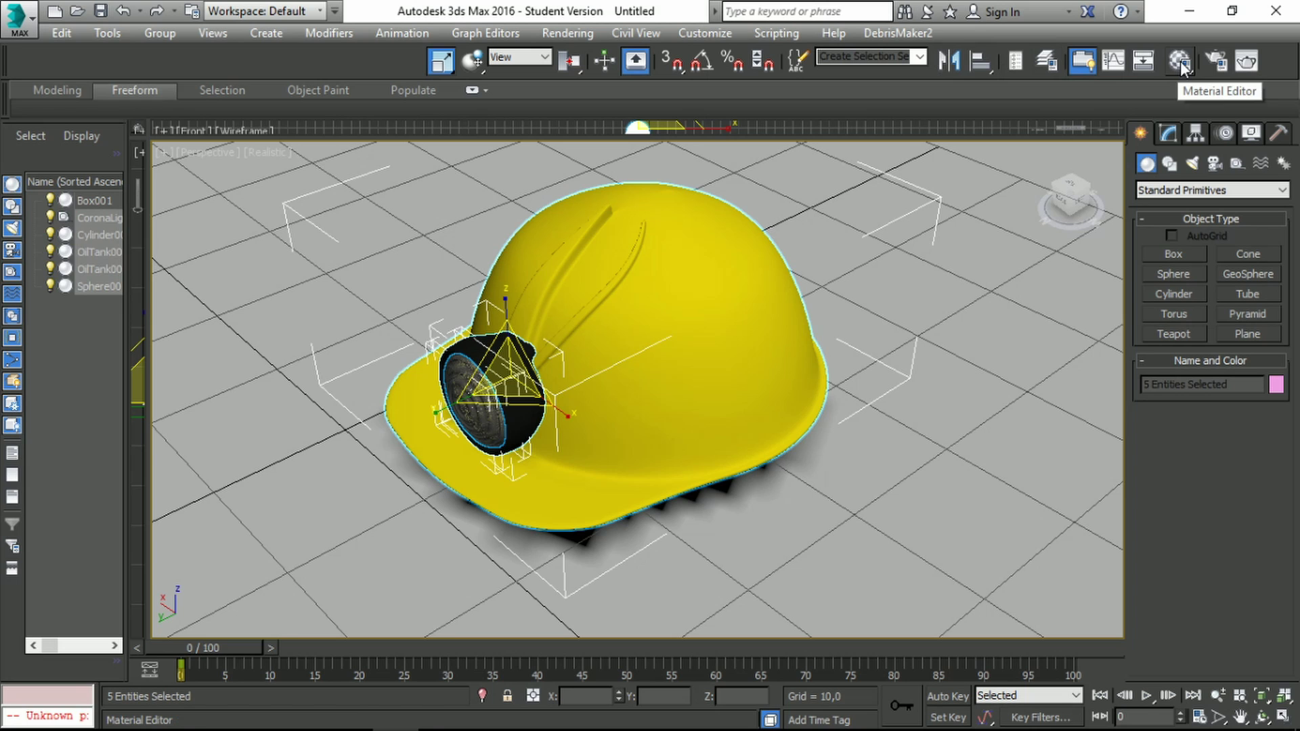
Select the helmet shell and name an unused Corona material in the second row of sample slots YELLOW.
left_click(1180, 62)
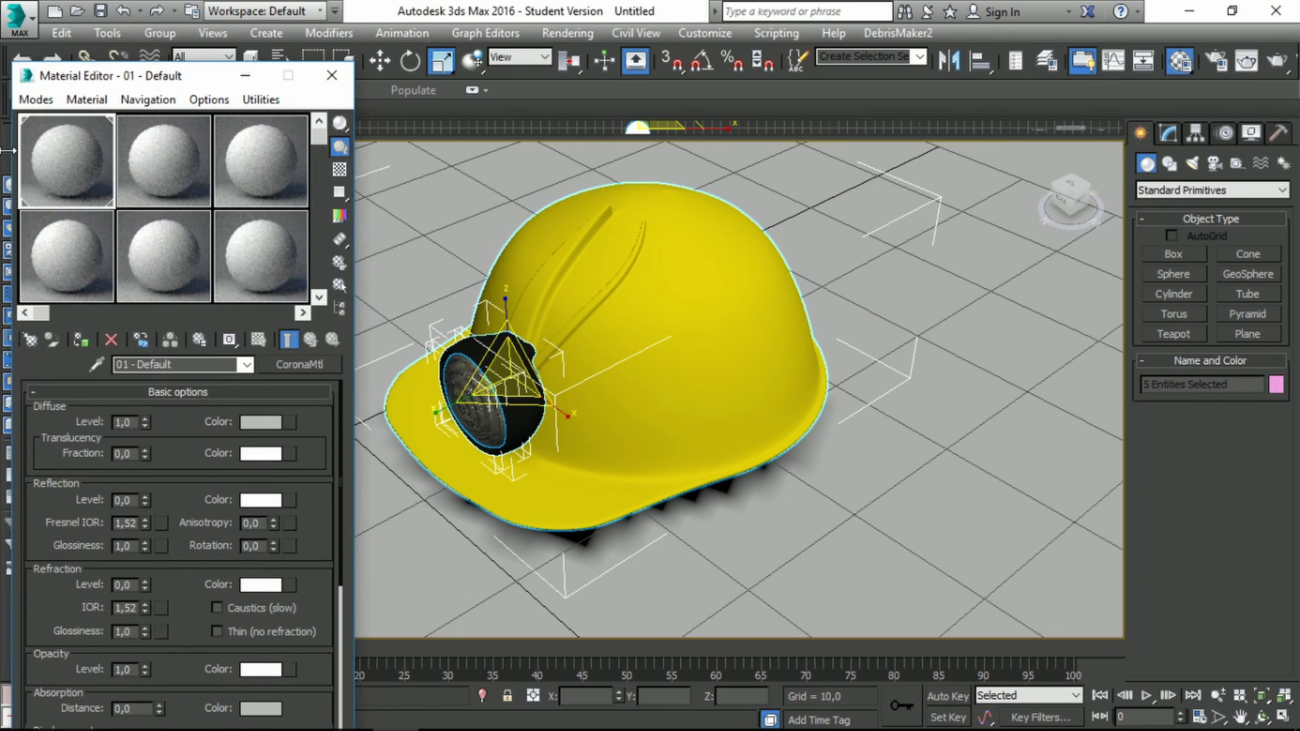
left_click(610, 290)
key("m")
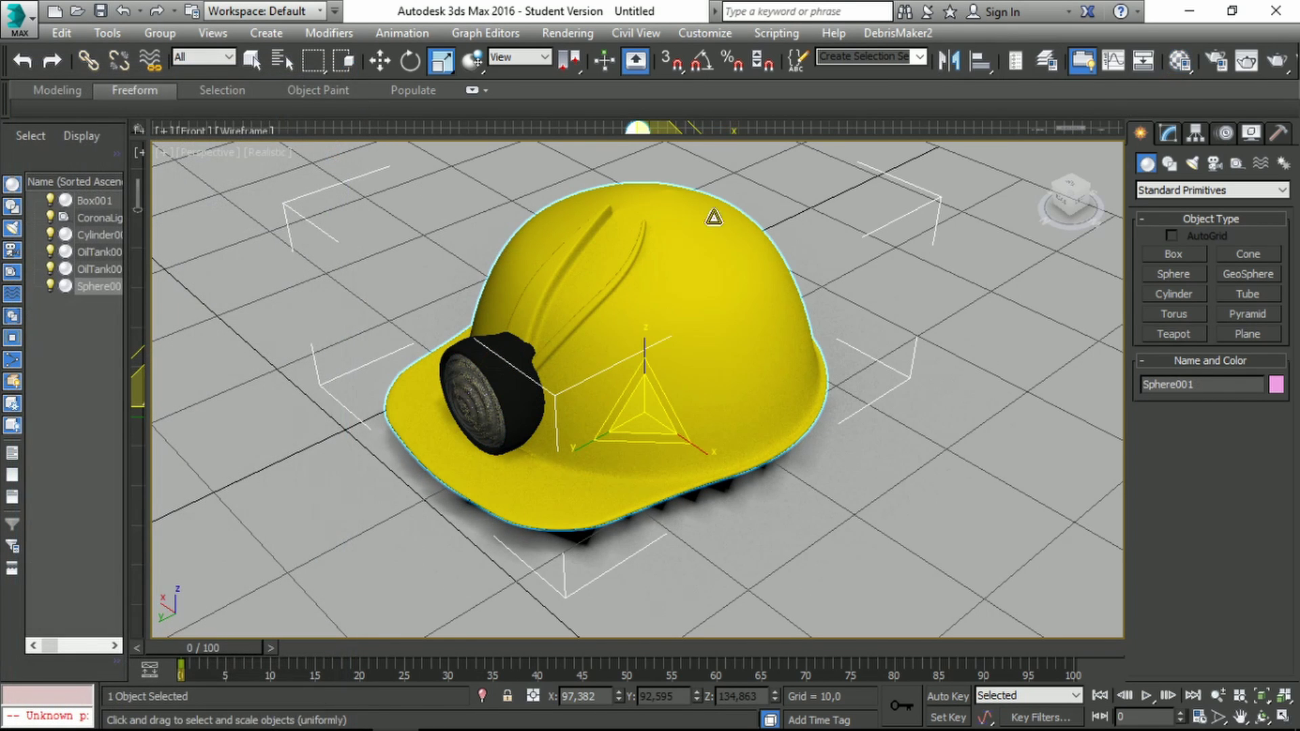
key("m")
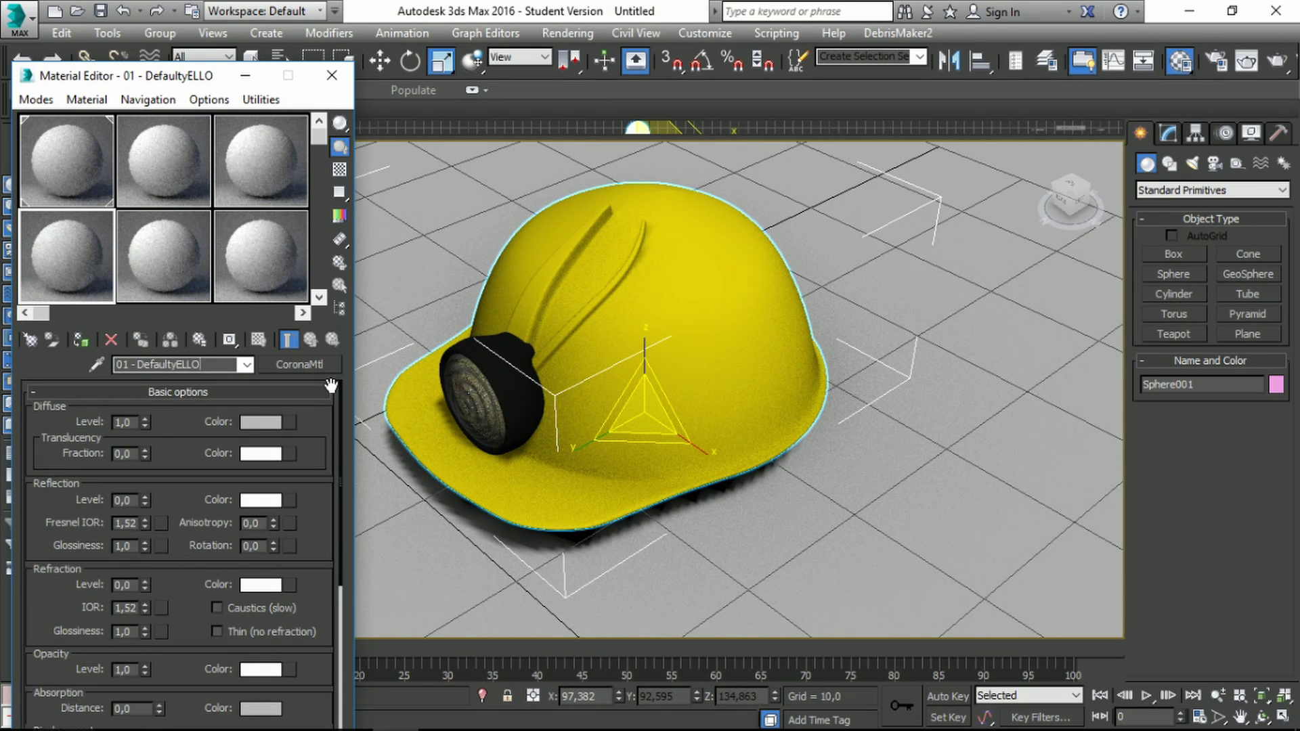
key("BackSpace")
key("BackSpace")
key("BackSpace")
key("BackSpace")
key("BackSpace")
key("BackSpace")
key("BackSpace")
key("BackSpace")
key("BackSpace")
key("BackSpace")
key("BackSpace")
key("BackSpace")
key("BackSpace")
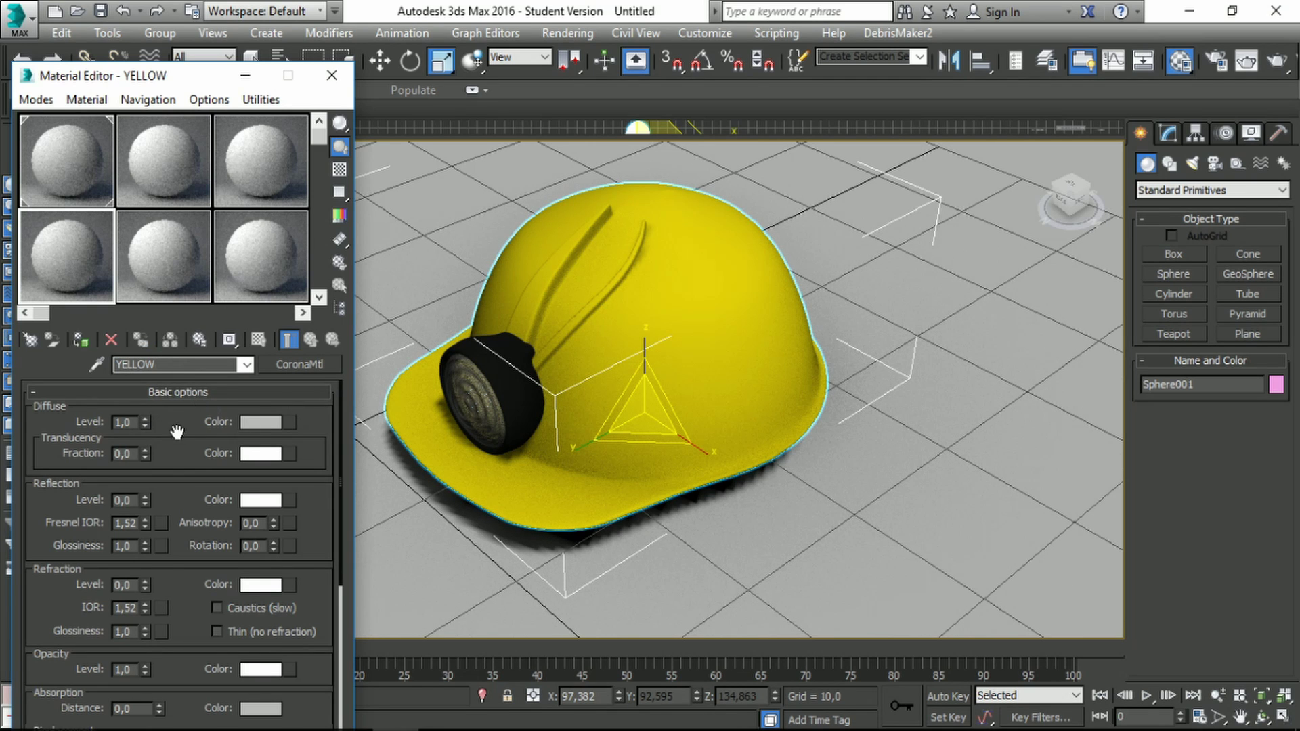
Sample the helmet's yellow from the viewport as the diffuse color of the YELLOW material.
left_click(260, 422)
left_click(398, 285)
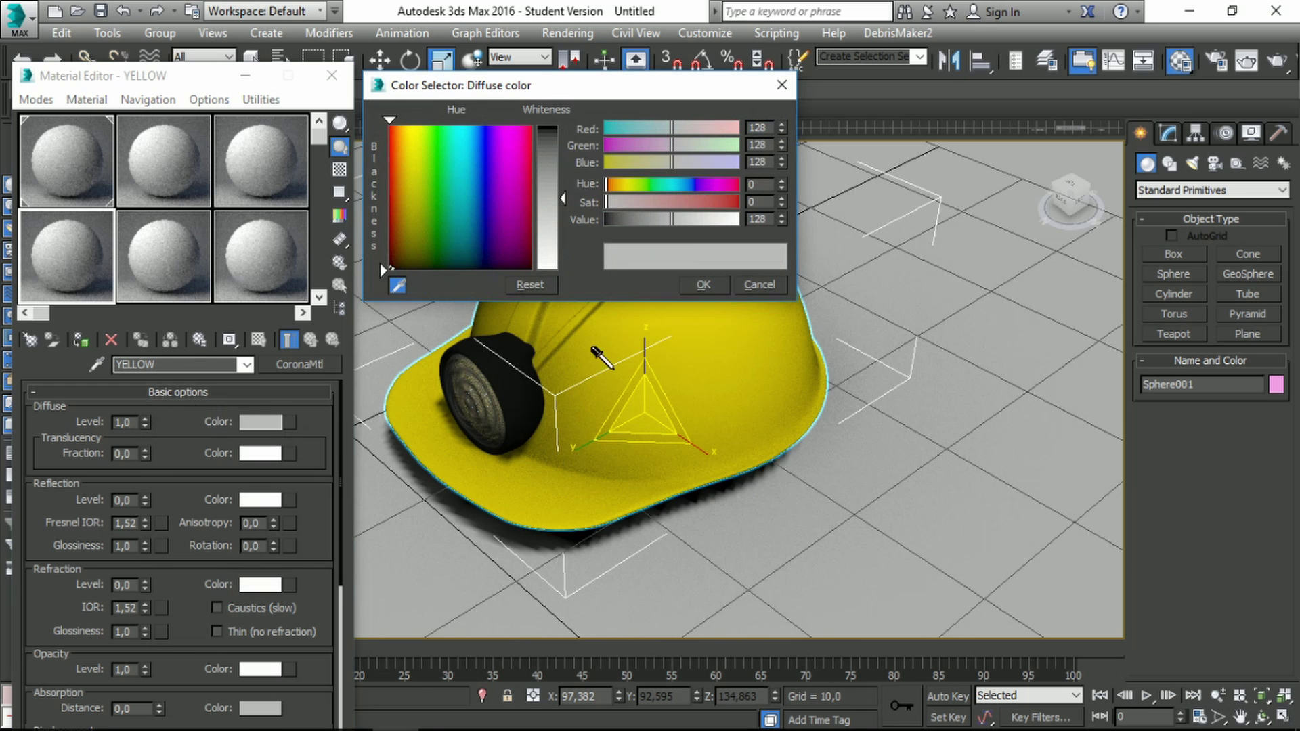
left_click(719, 370)
left_click(701, 285)
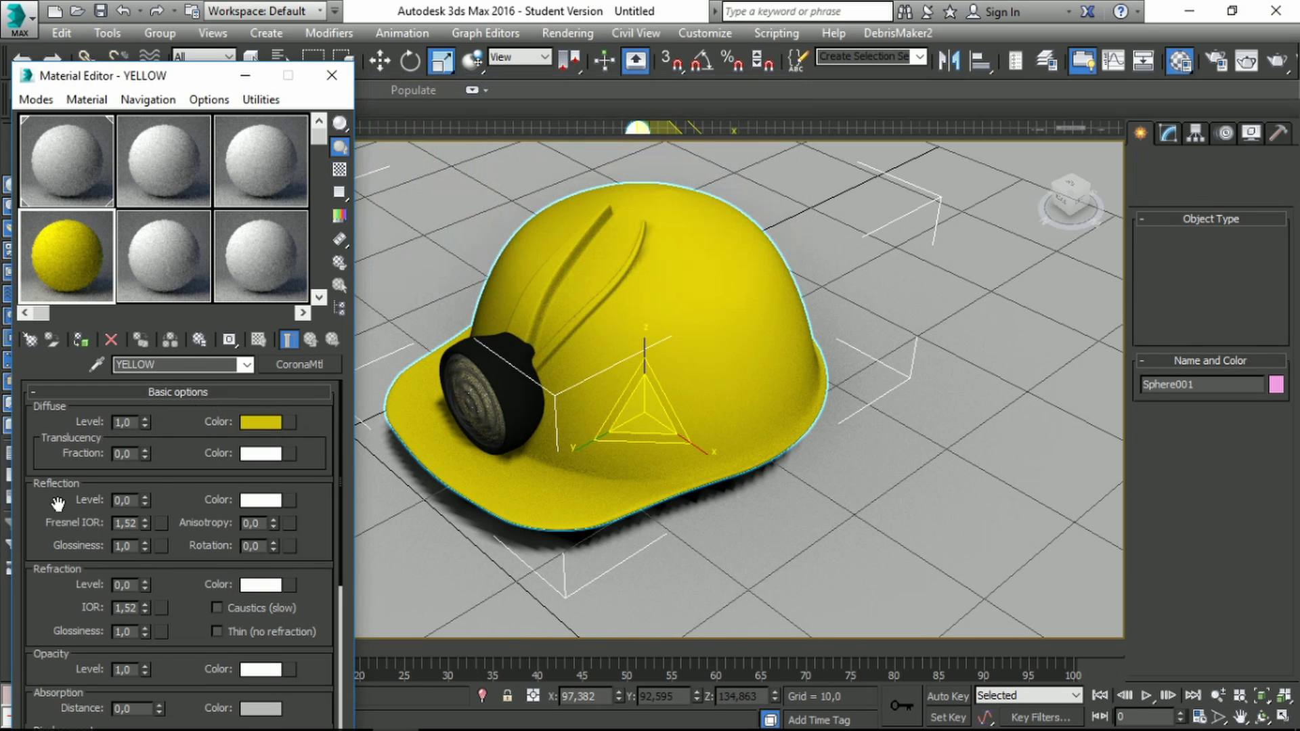
Set the YELLOW material's reflection level to 0,53 and apply the material to the helmet shell.
left_click_drag(145, 497, 144, 477)
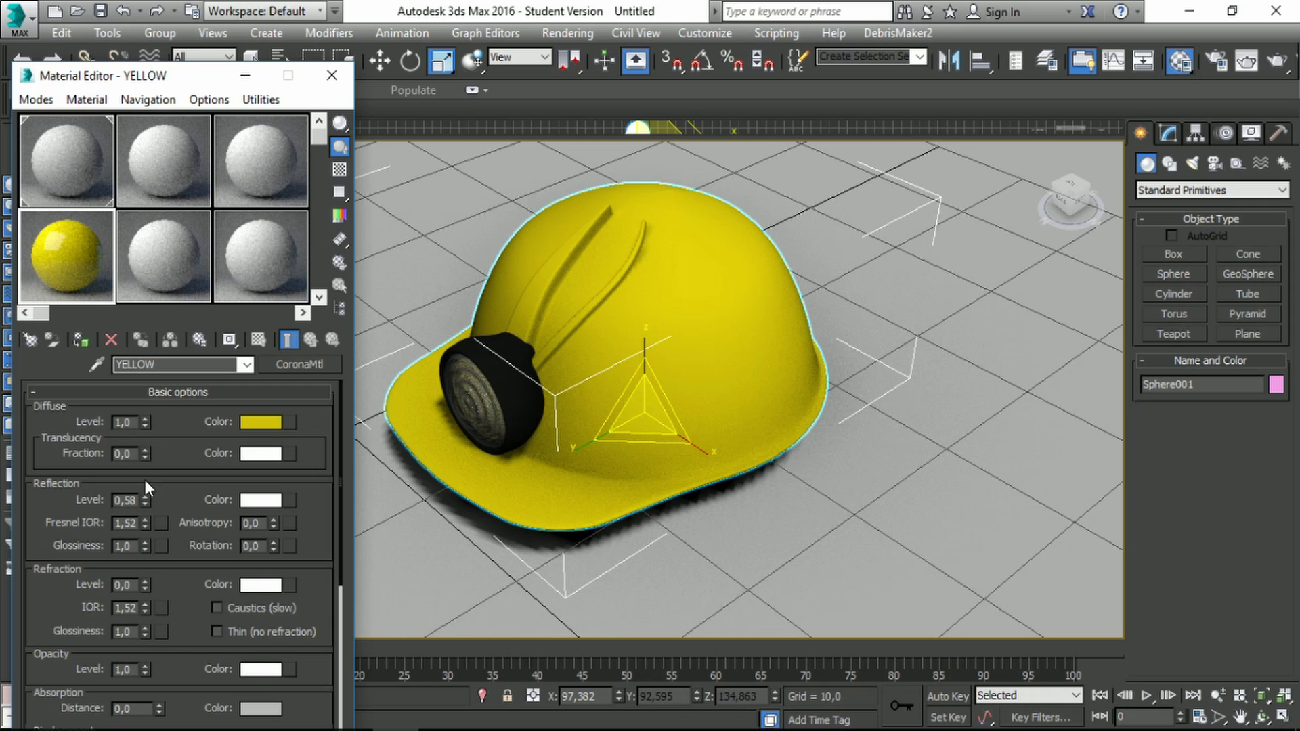
left_click(145, 502)
left_click_drag(85, 274, 662, 262)
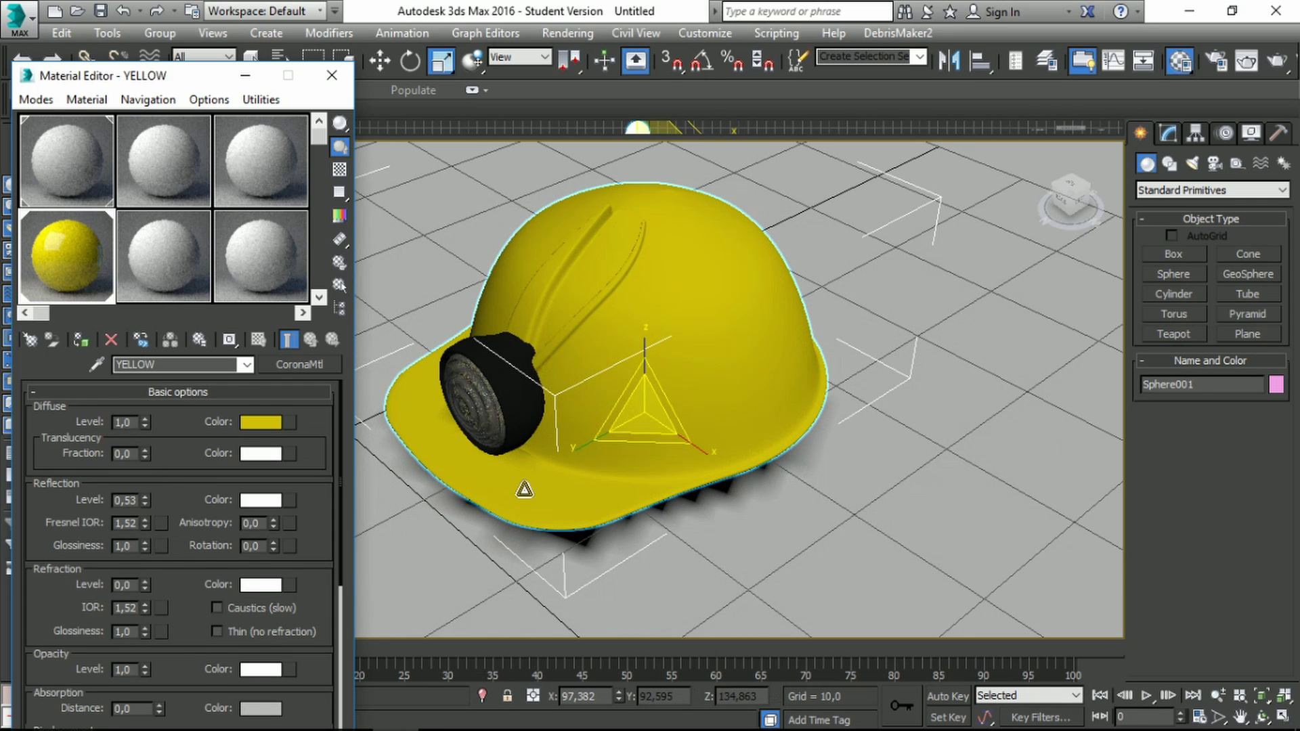
Select the headlamp housing and name the unused material beside YELLOW black.
left_click(497, 376)
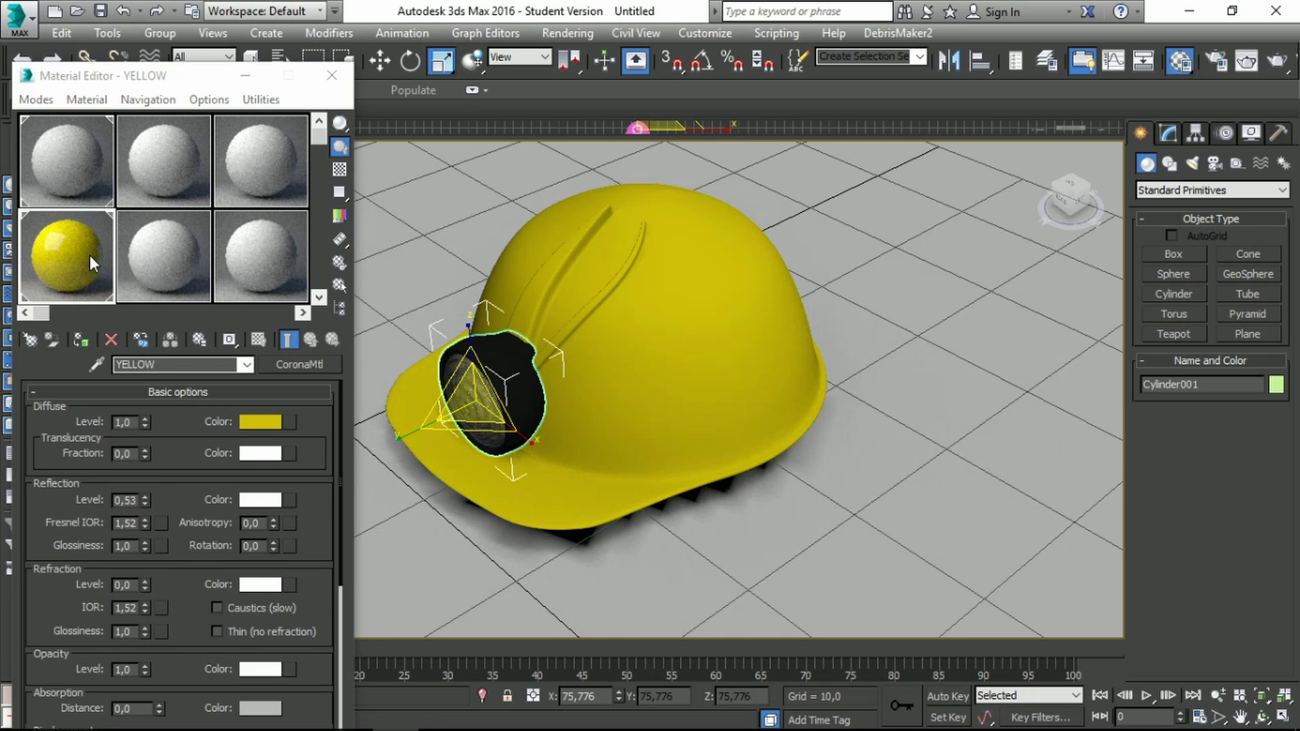
left_click(161, 256)
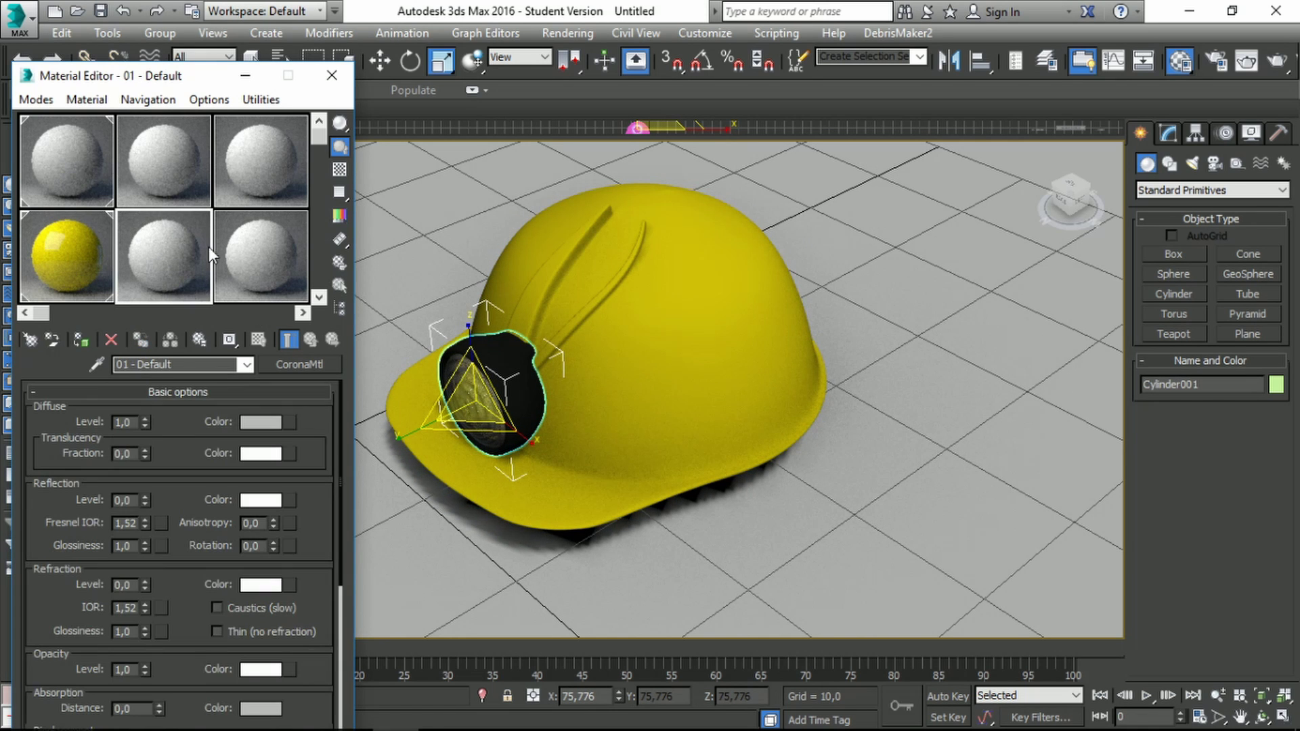
left_click(190, 364)
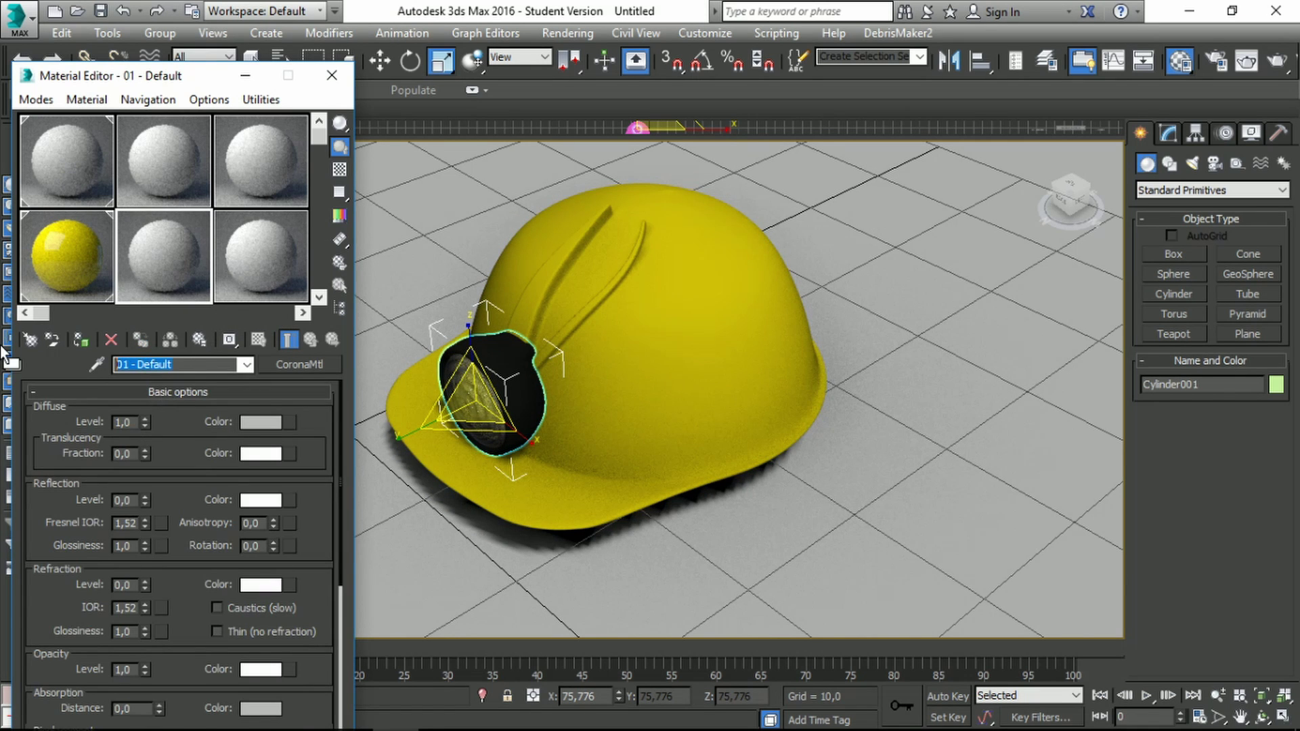
type("black")
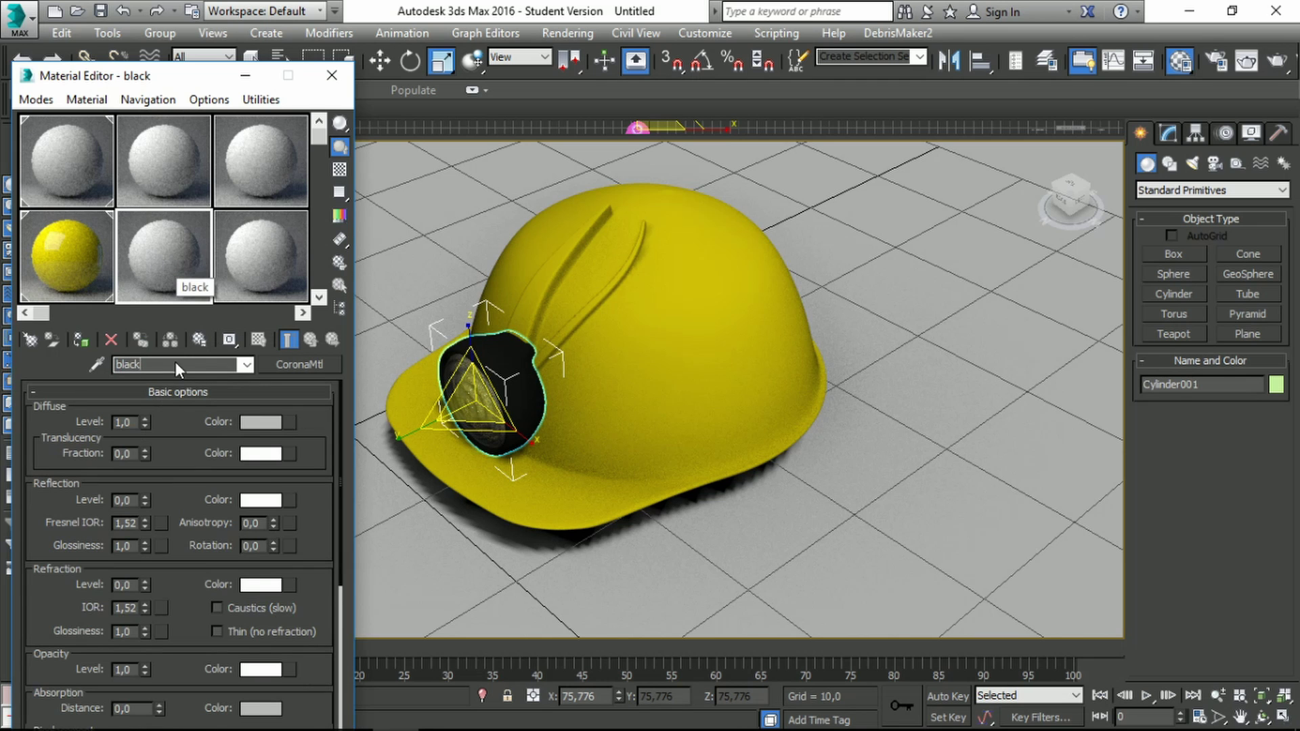
Set the black material's diffuse color to a near-black gray with Value 1.
left_click(252, 421)
left_click(555, 135)
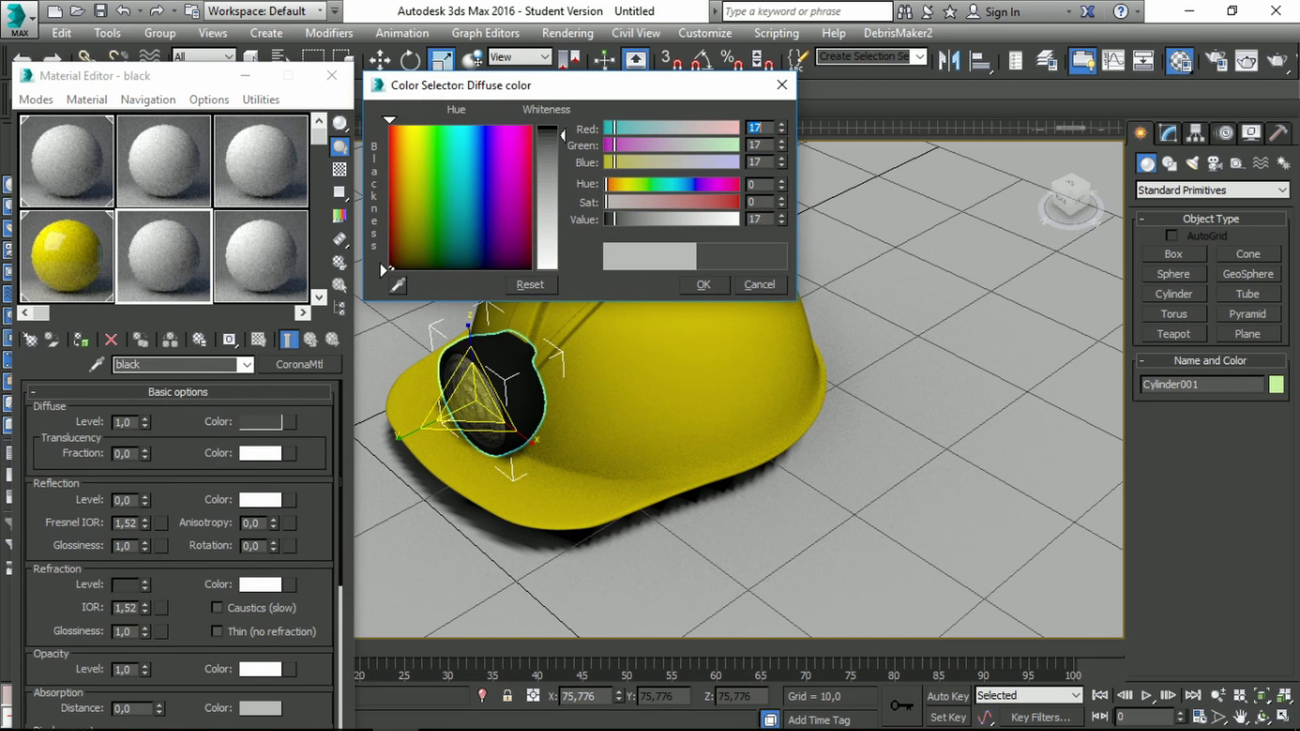
left_click_drag(555, 135, 564, 129)
left_click(607, 216)
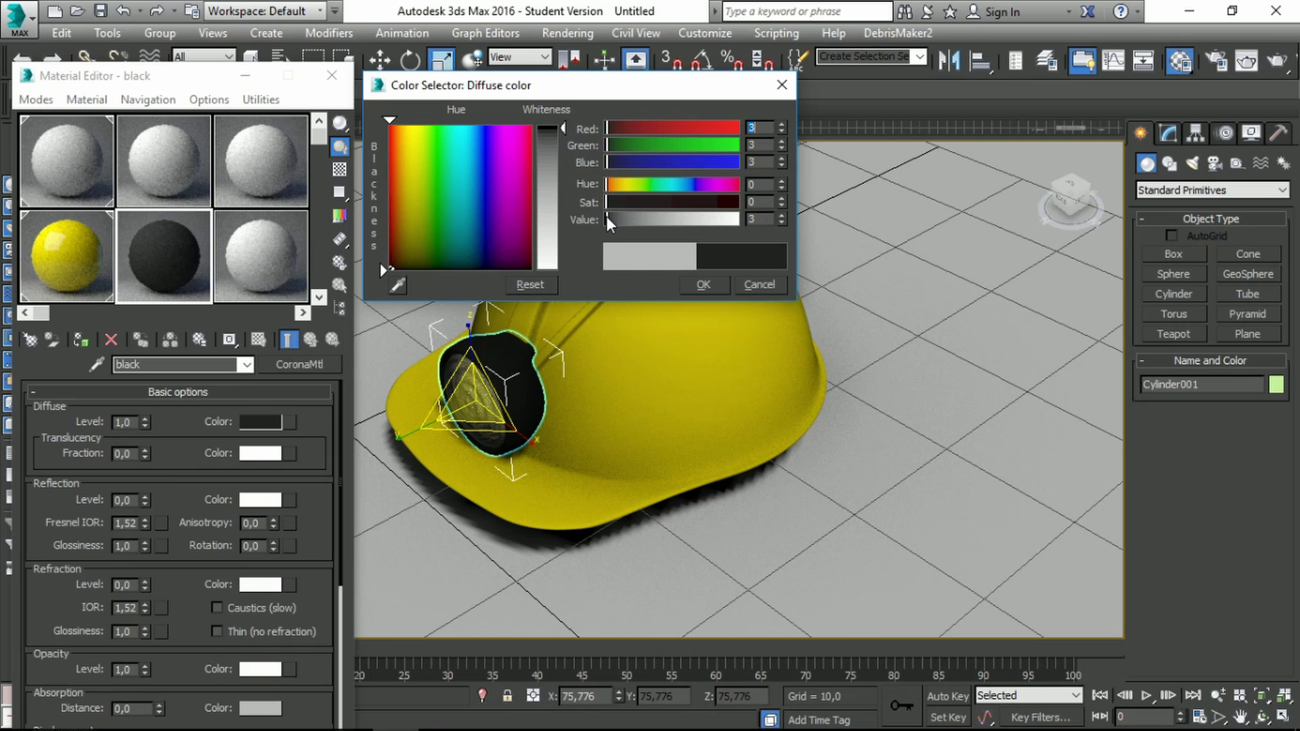
left_click_drag(607, 217, 604, 217)
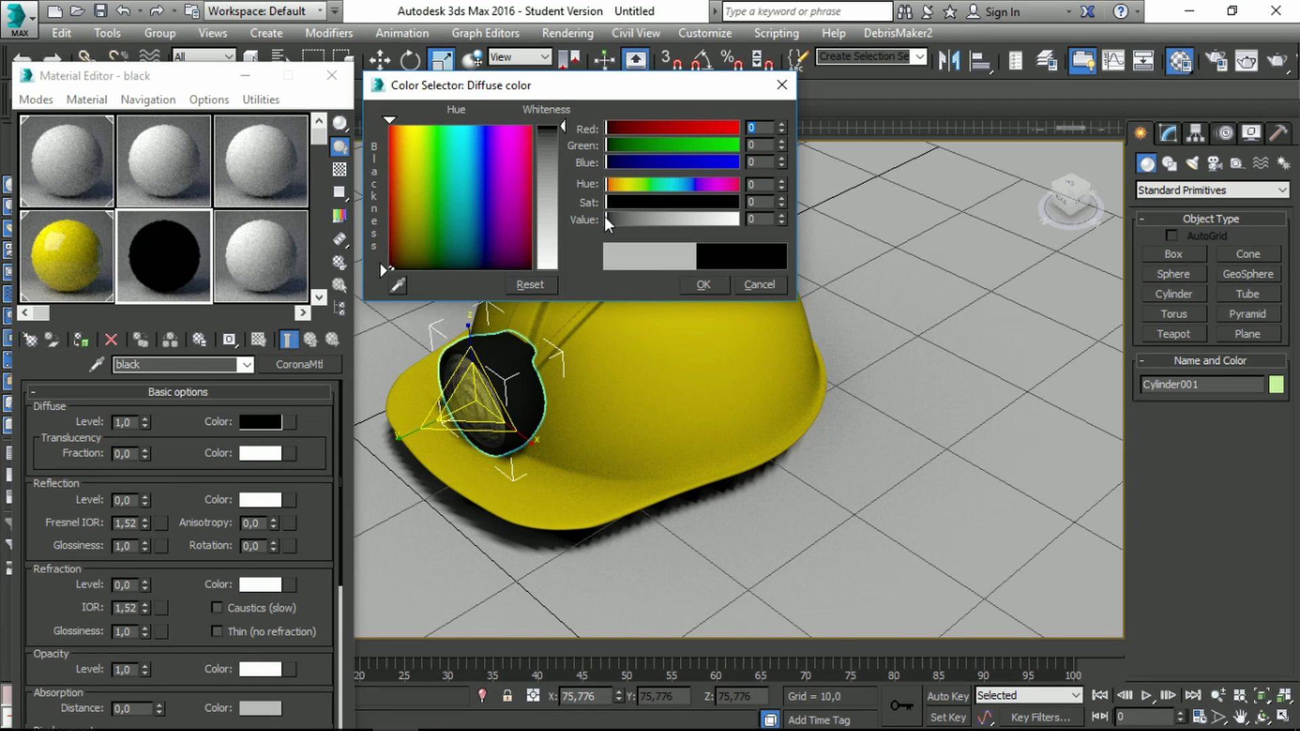
double_click(753, 218)
type("2")
key("Return")
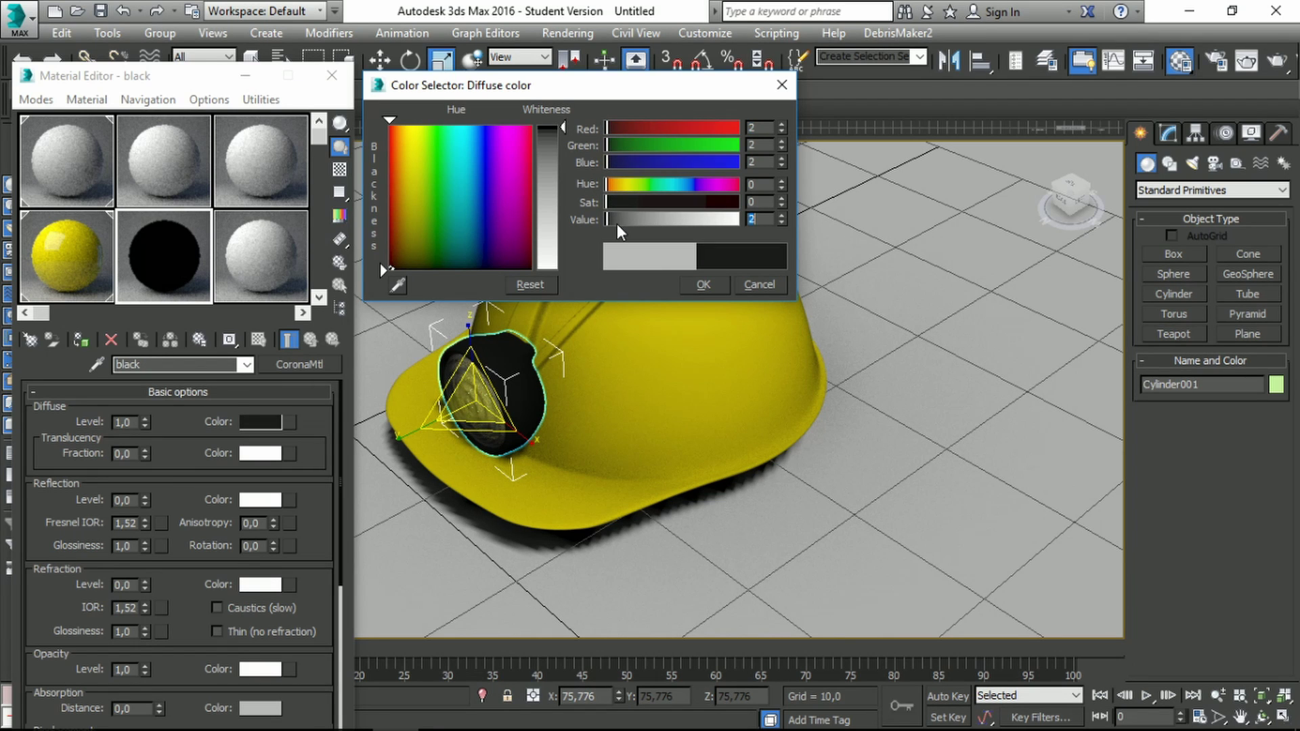
type("1")
key("Return")
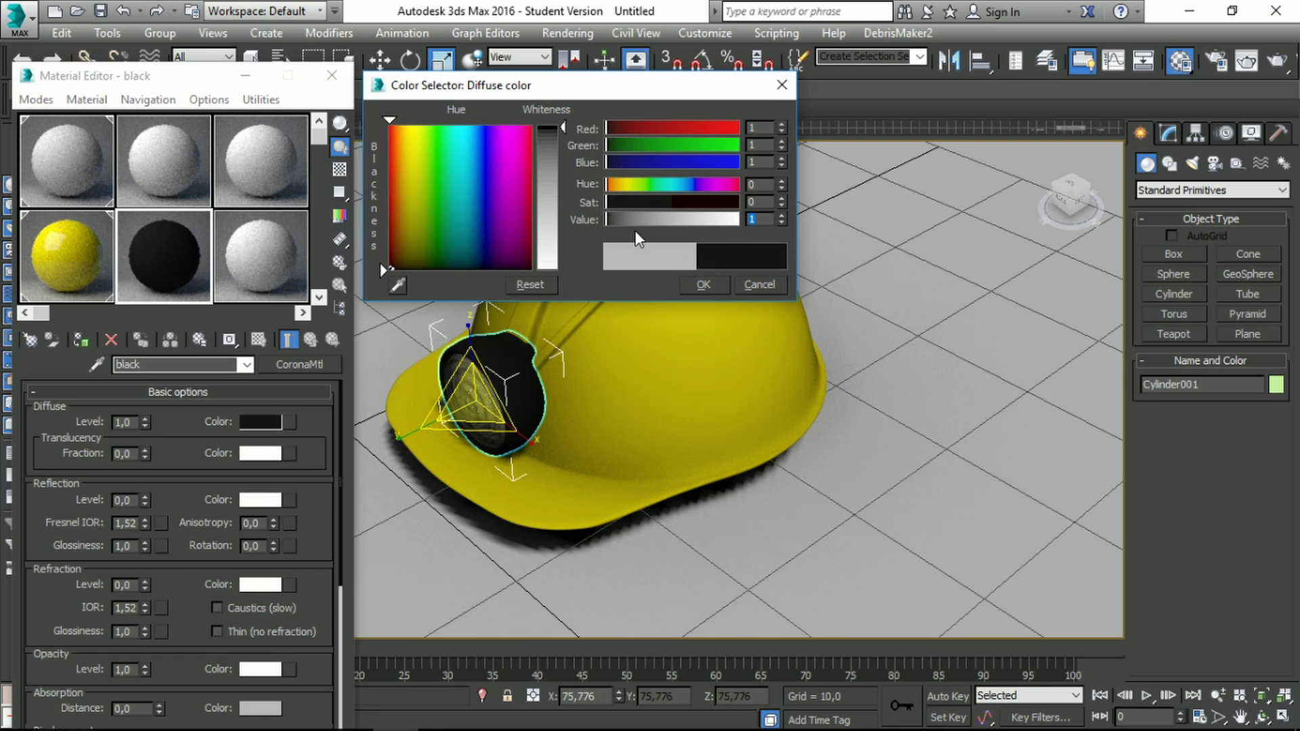
left_click(712, 282)
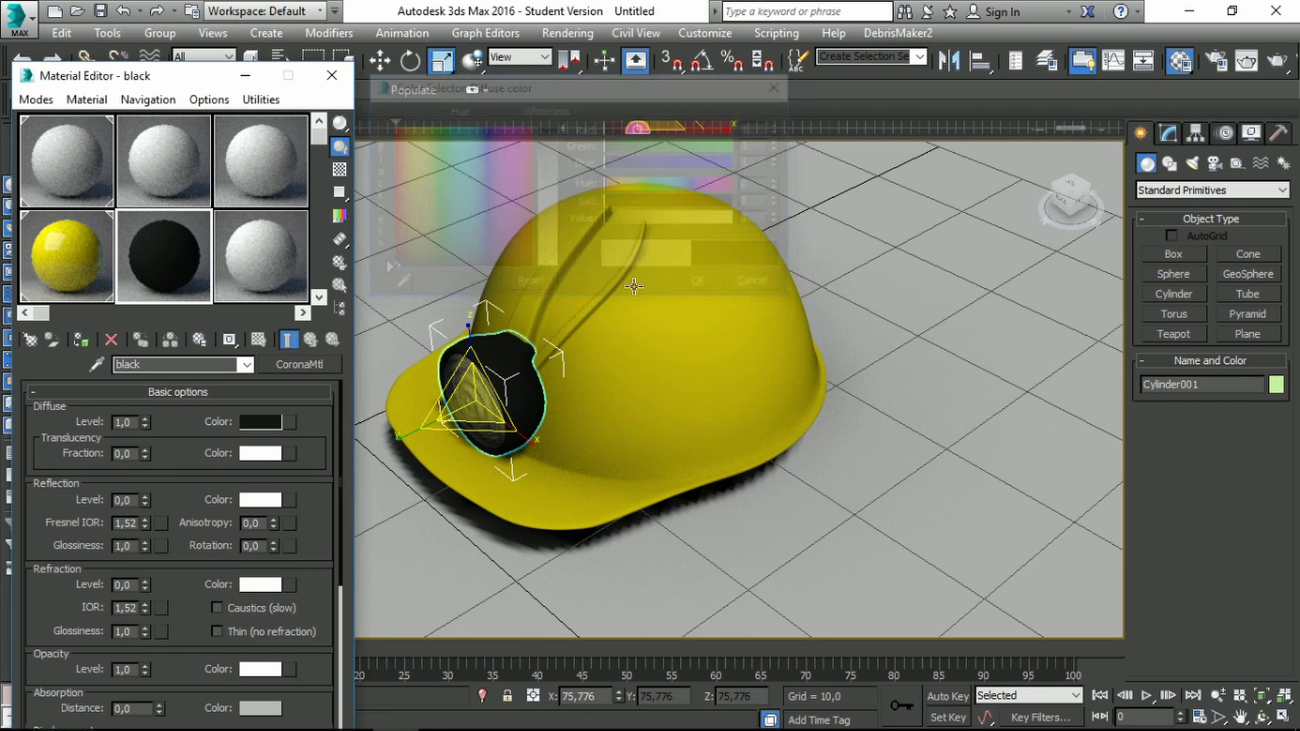
Copy the black material into the adjacent sample slot and rename the copy glass.
key("z")
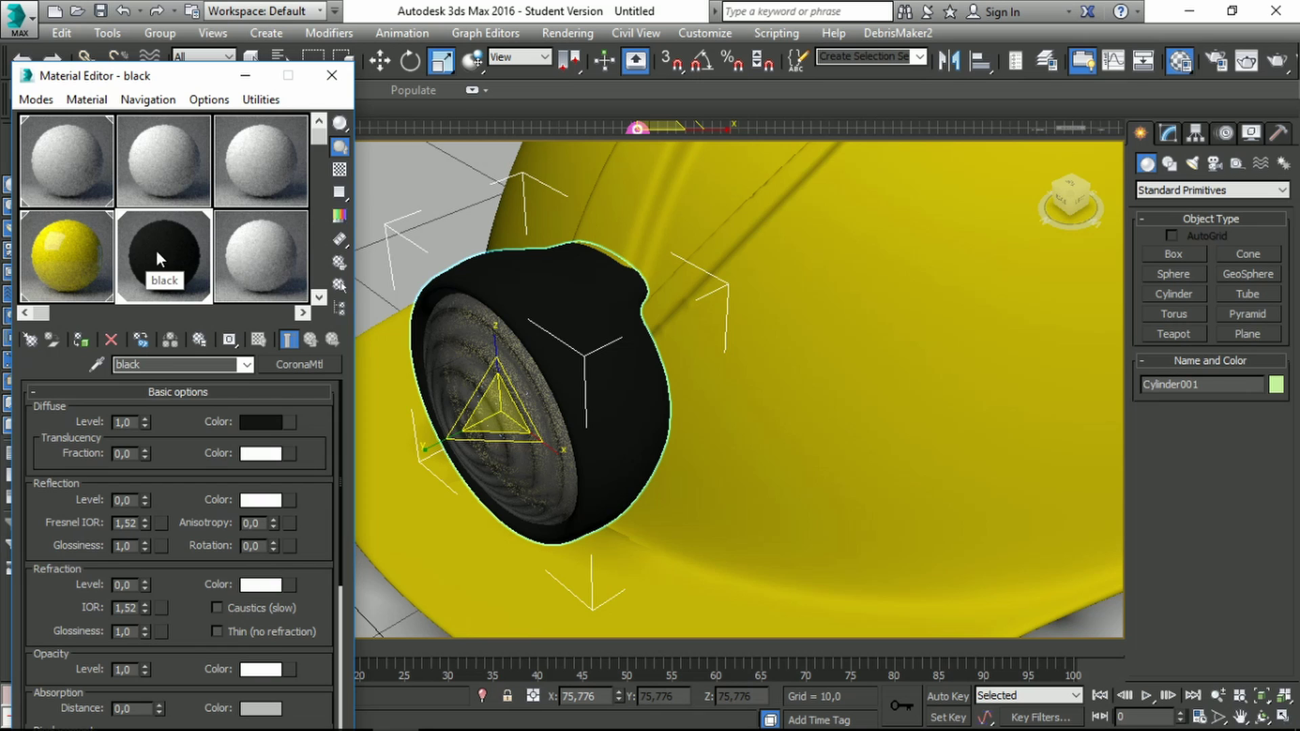
left_click_drag(156, 251, 265, 258)
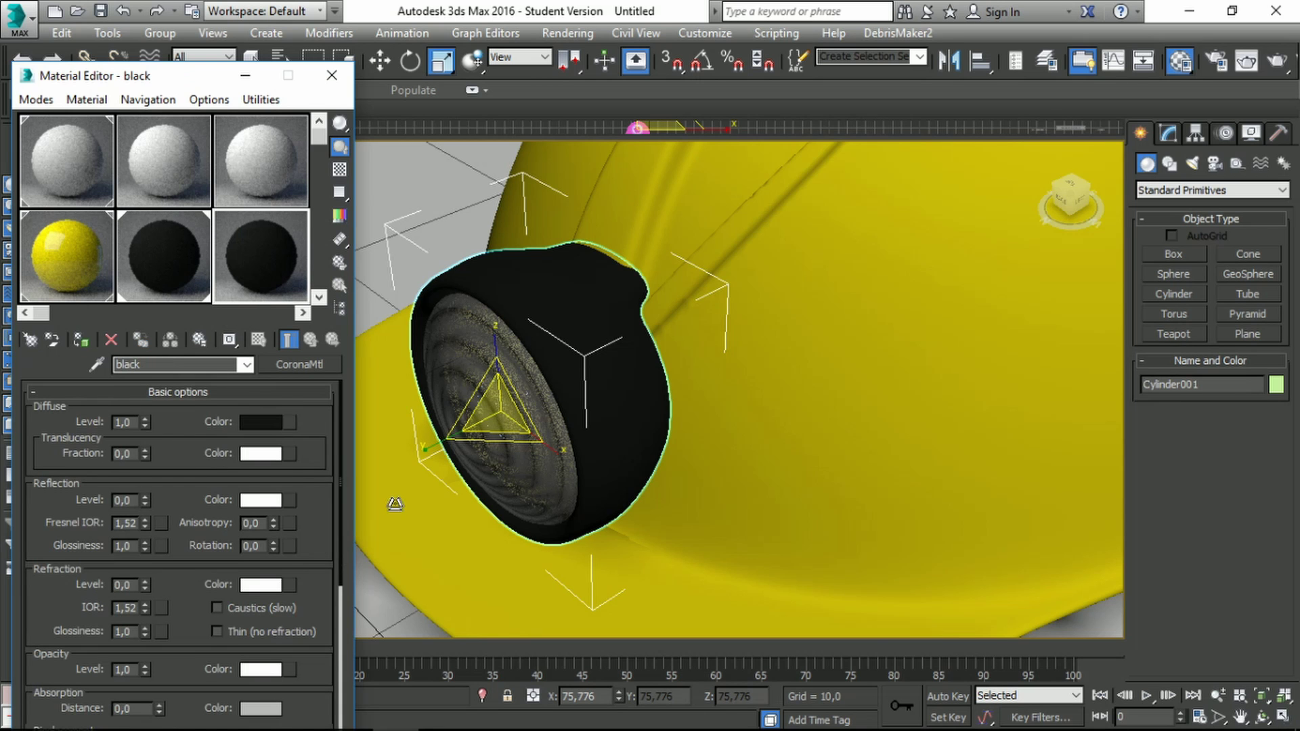
left_click(187, 364)
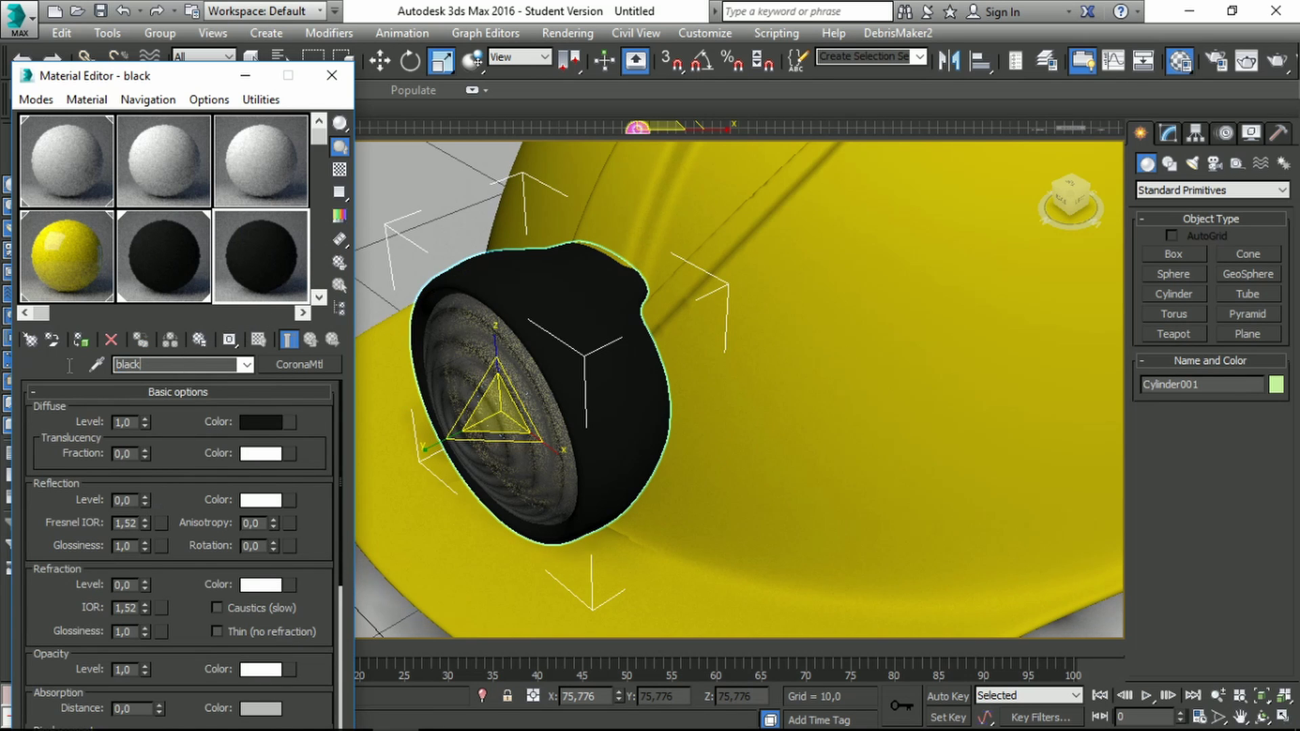
key("ctrl+a")
type("glass")
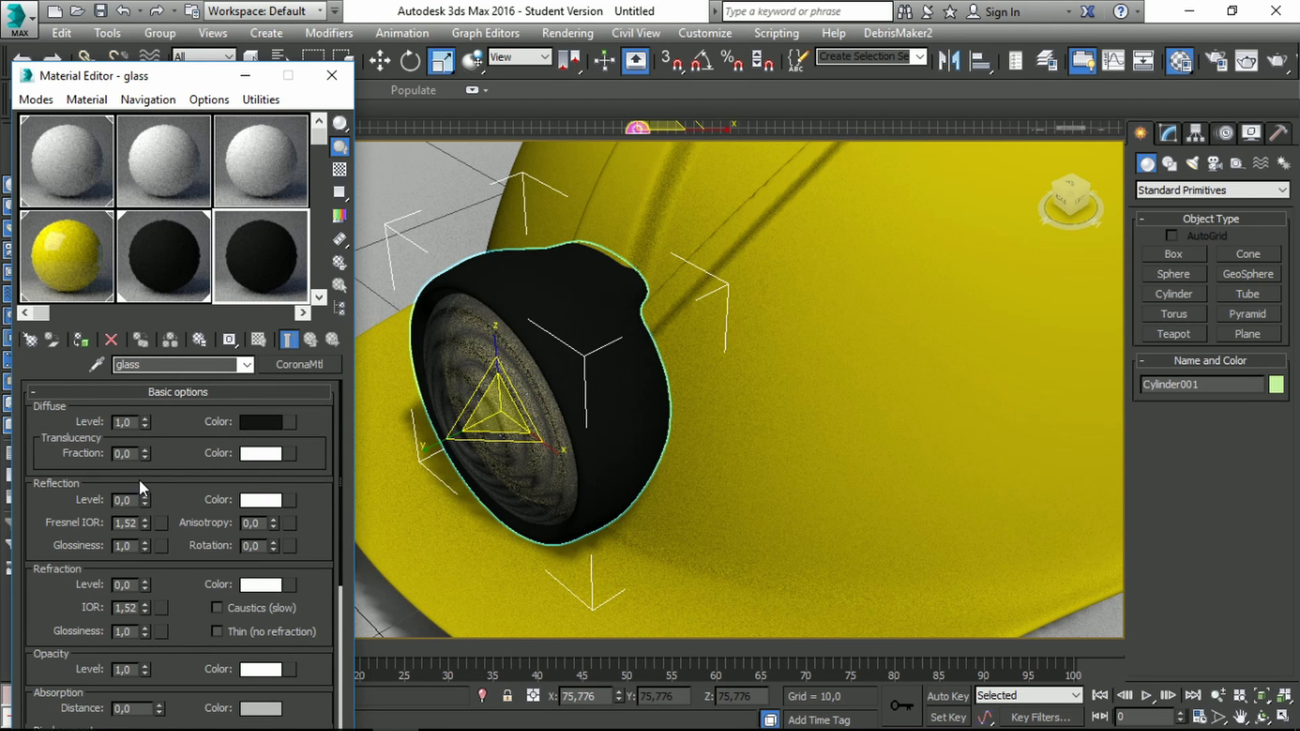
Set the glass material's translucency fraction to 0,38, Fresnel IOR to 2,87 and refraction IOR to 2,81, and apply it to the lamp lens.
left_click_drag(145, 452, 142, 412)
left_click_drag(145, 458, 142, 431)
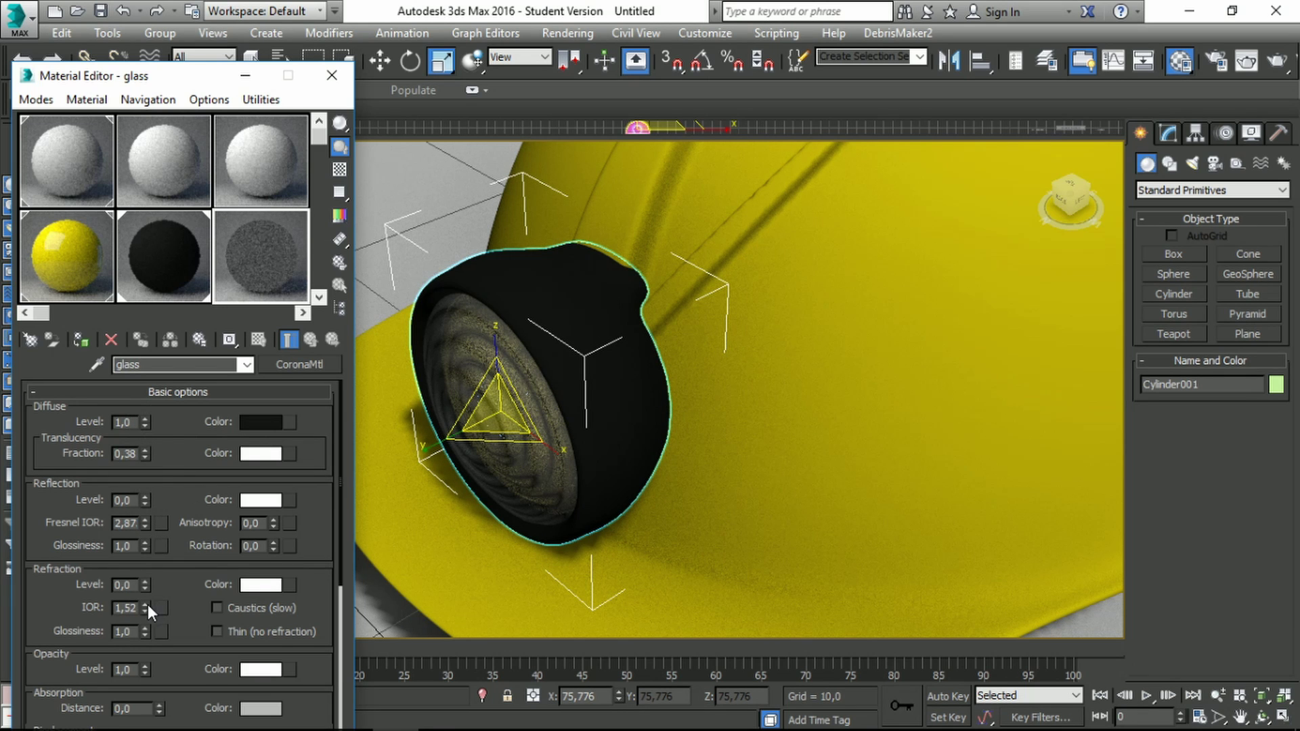
left_click_drag(145, 607, 146, 530)
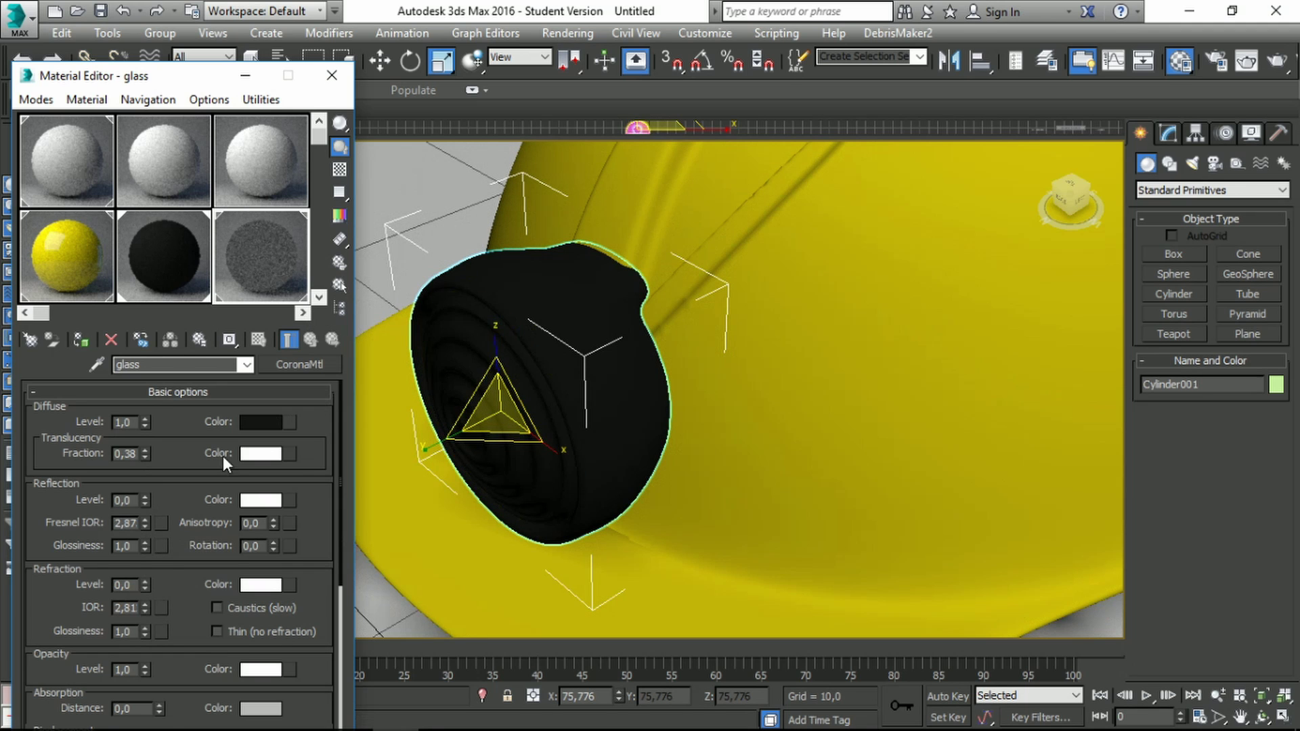
With the lamp lens selected, set the glass material's opacity level to 0,61 and refraction IOR to 3,71, and close the Material Editor.
left_click(424, 405)
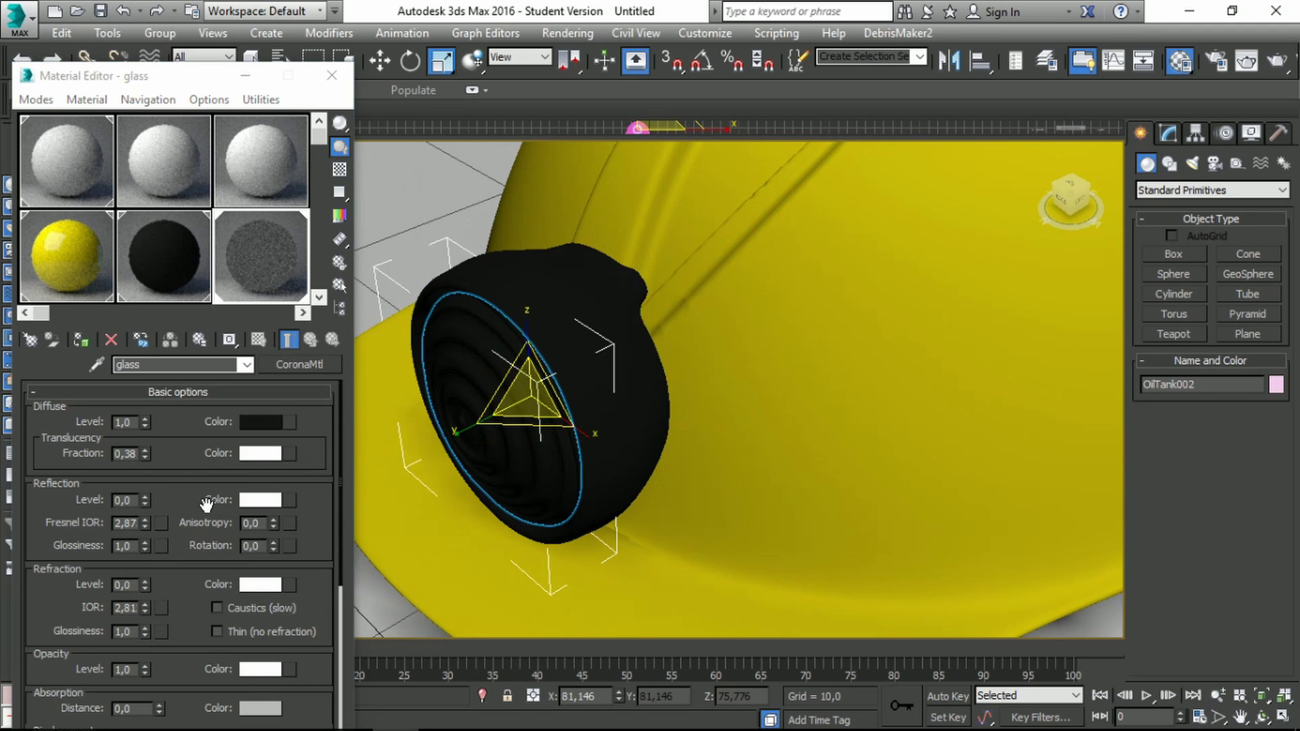
scroll(185, 529, "down", 5)
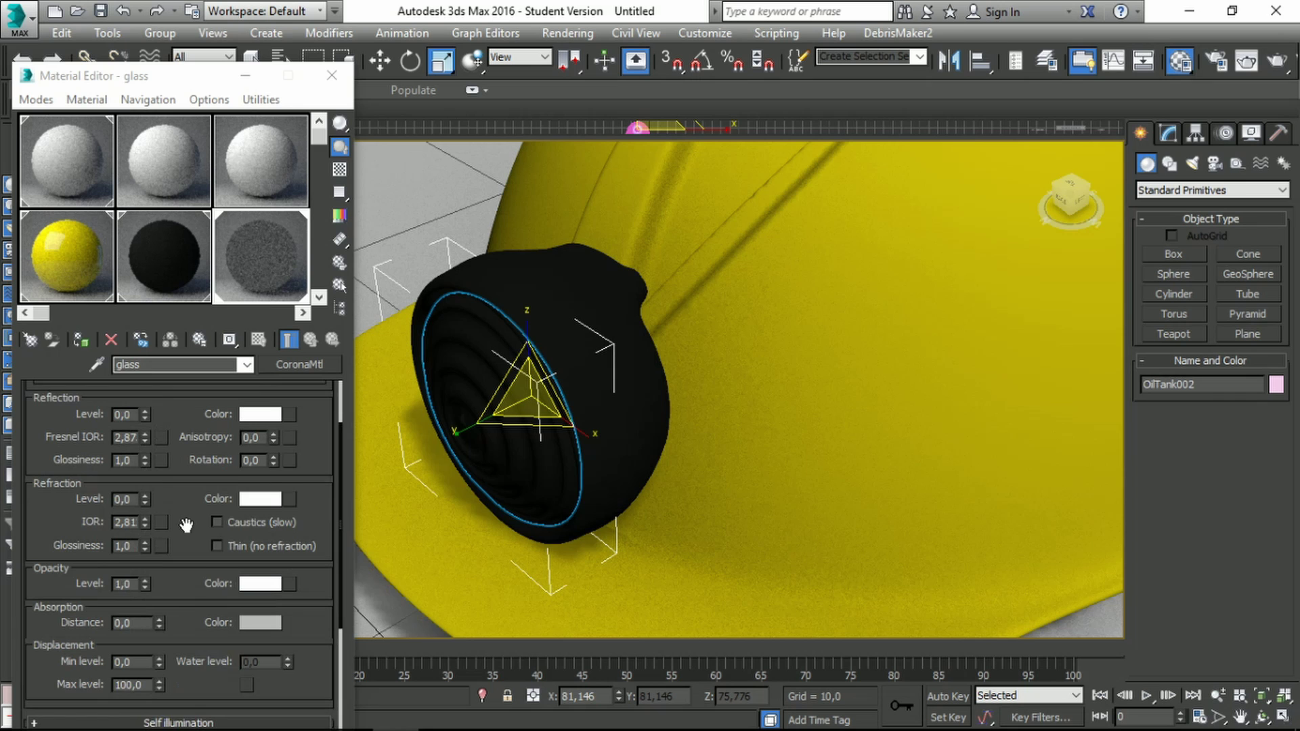
left_click_drag(141, 562, 142, 577)
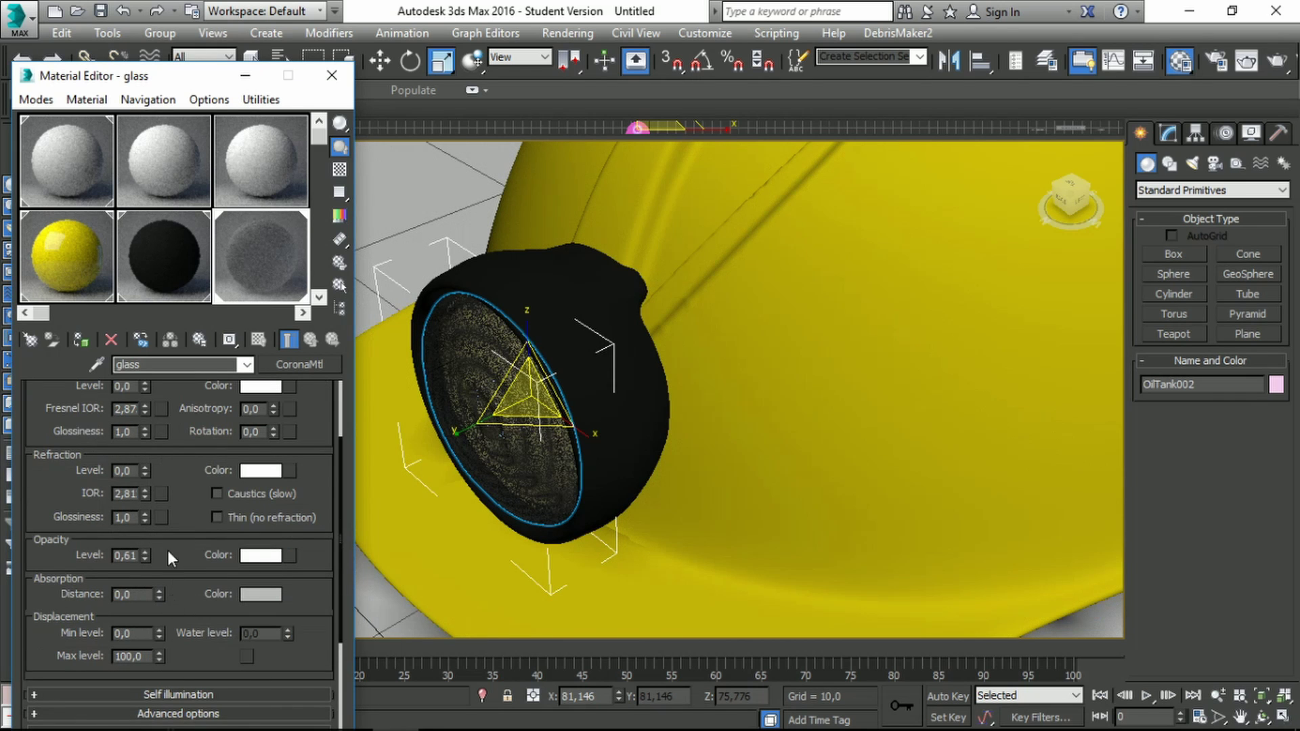
left_click_drag(145, 492, 166, 436)
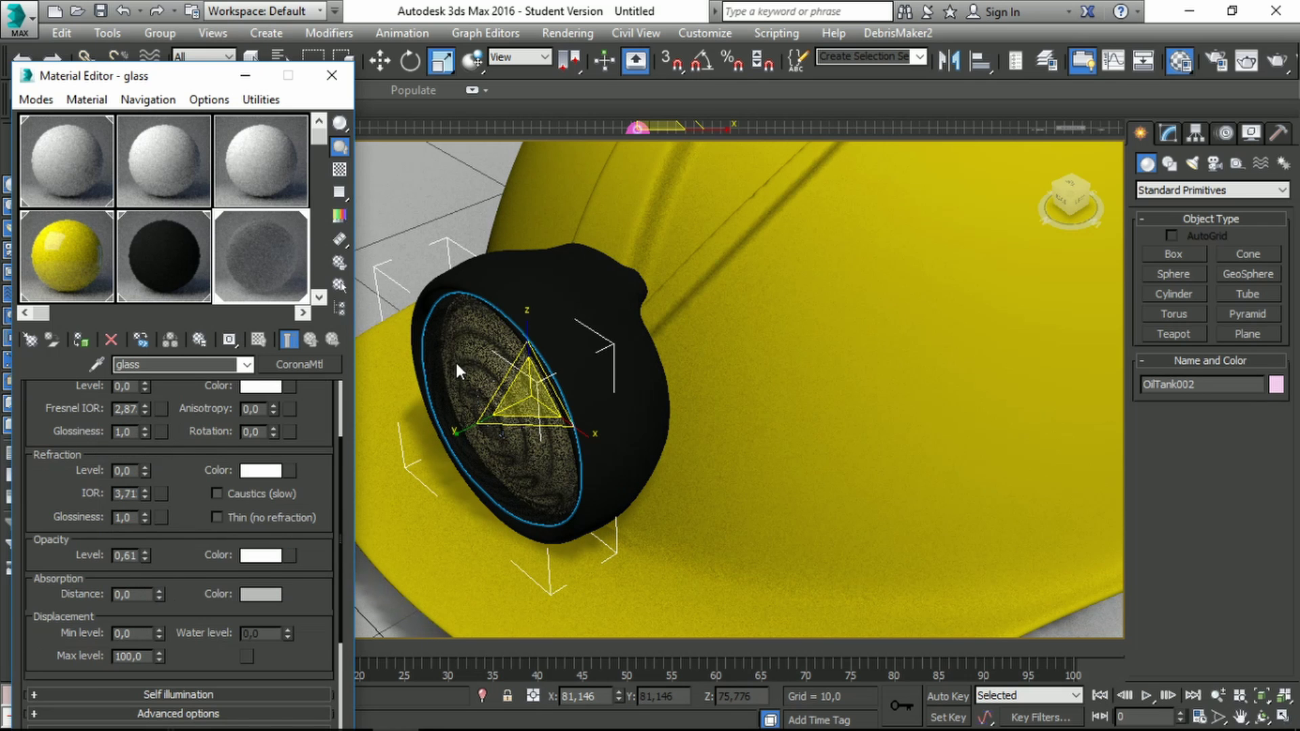
left_click(339, 73)
scroll(832, 403, "down", 10)
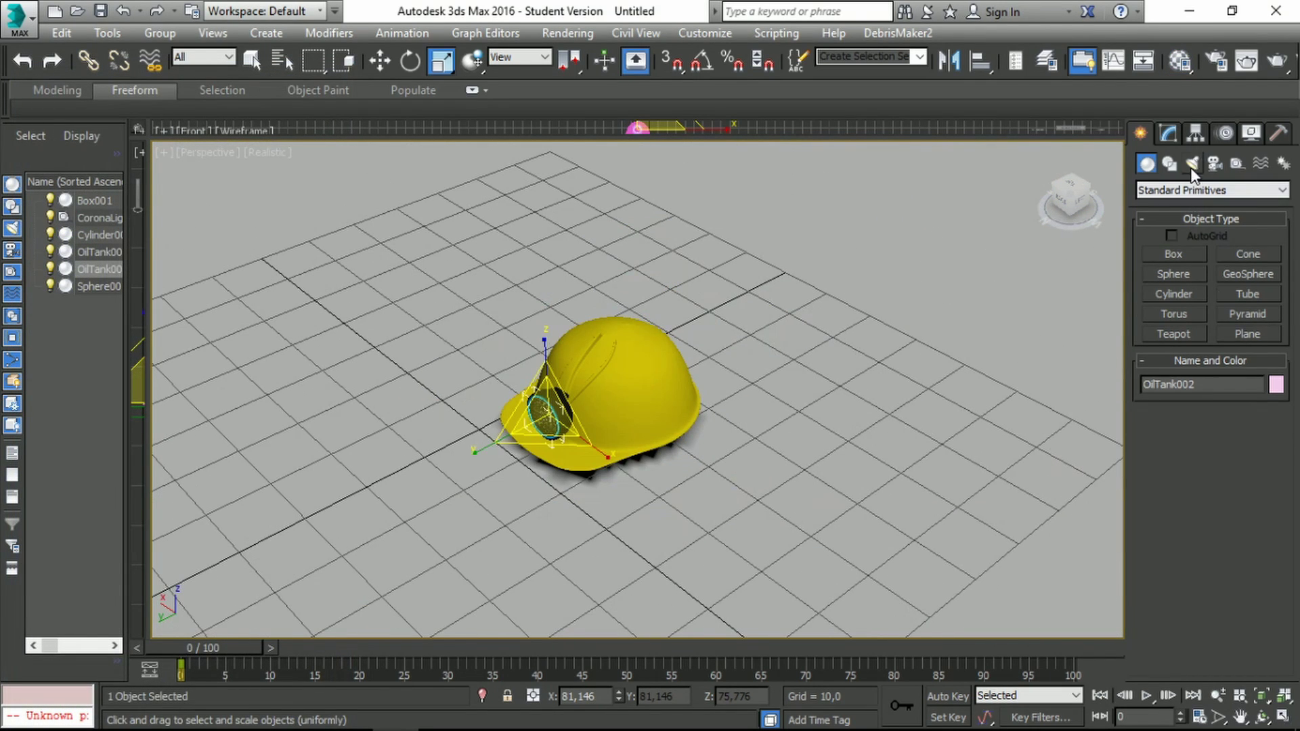
Create a Corona light about 45,85 in size on the grid behind the hat and set its shape to Rectangle.
left_click(1192, 164)
left_click(1192, 190)
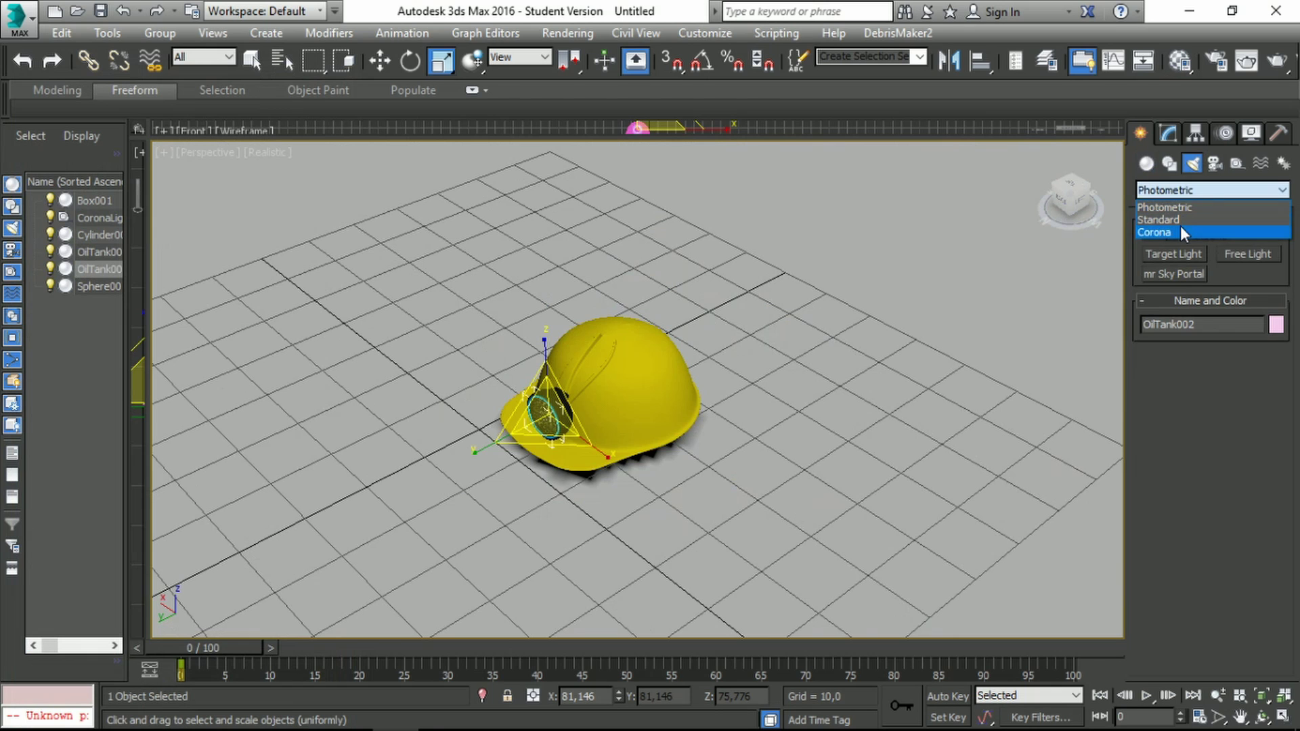
left_click(1180, 225)
left_click(1195, 258)
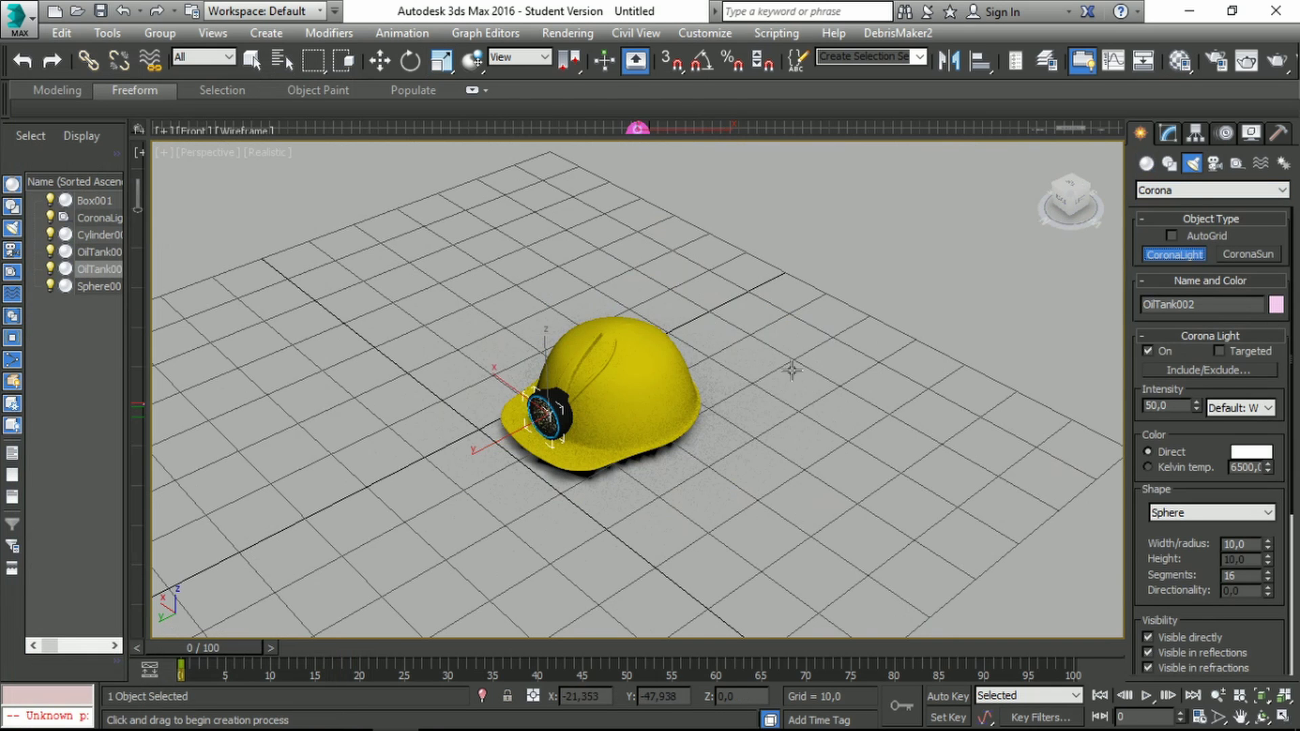
scroll(790, 369, "down", 5)
left_click_drag(560, 312, 676, 299)
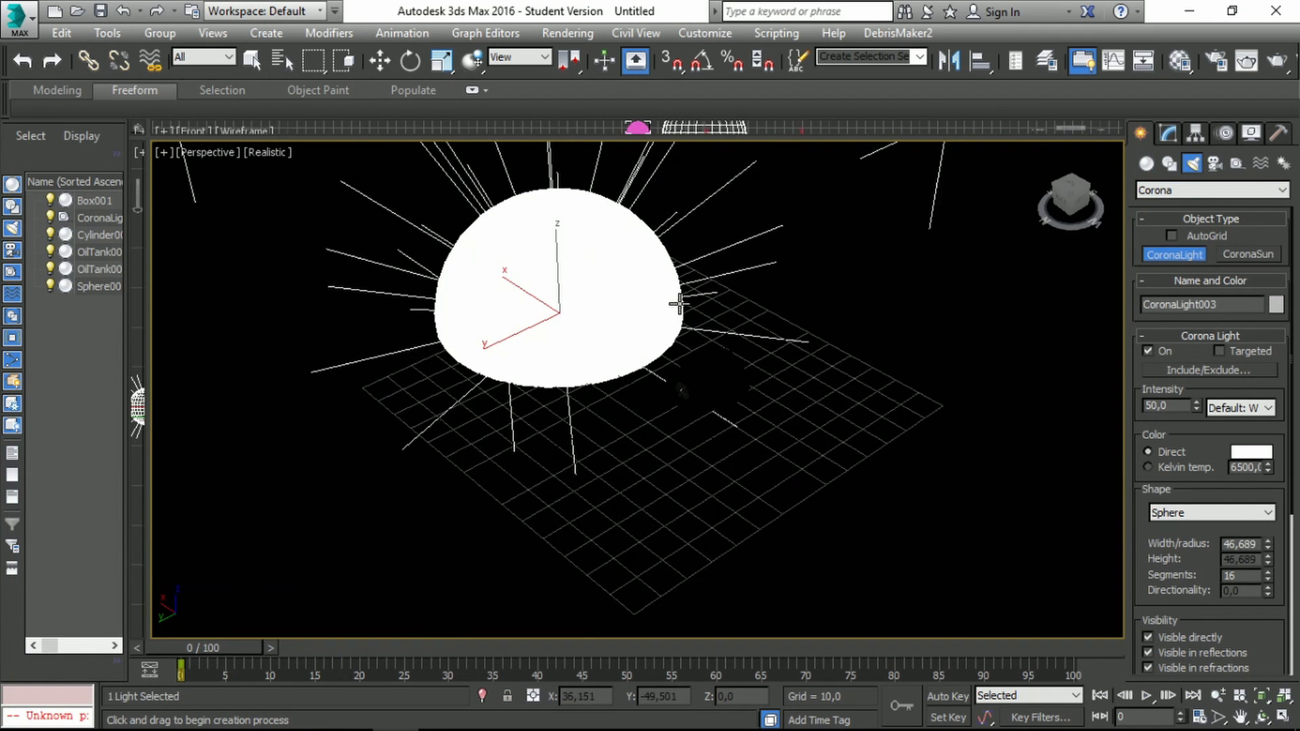
left_click(1223, 516)
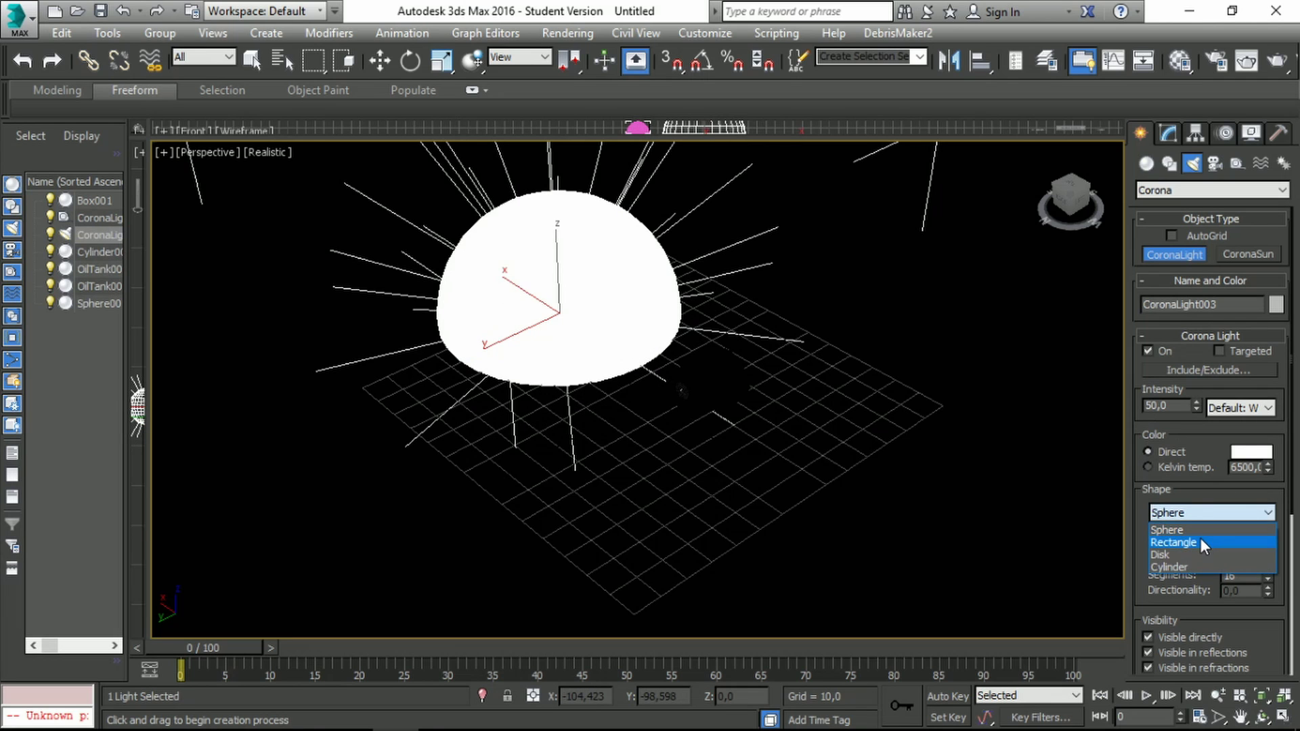
left_click(1200, 537)
middle_click_drag(602, 313, 593, 358)
scroll(593, 358, "up", 3)
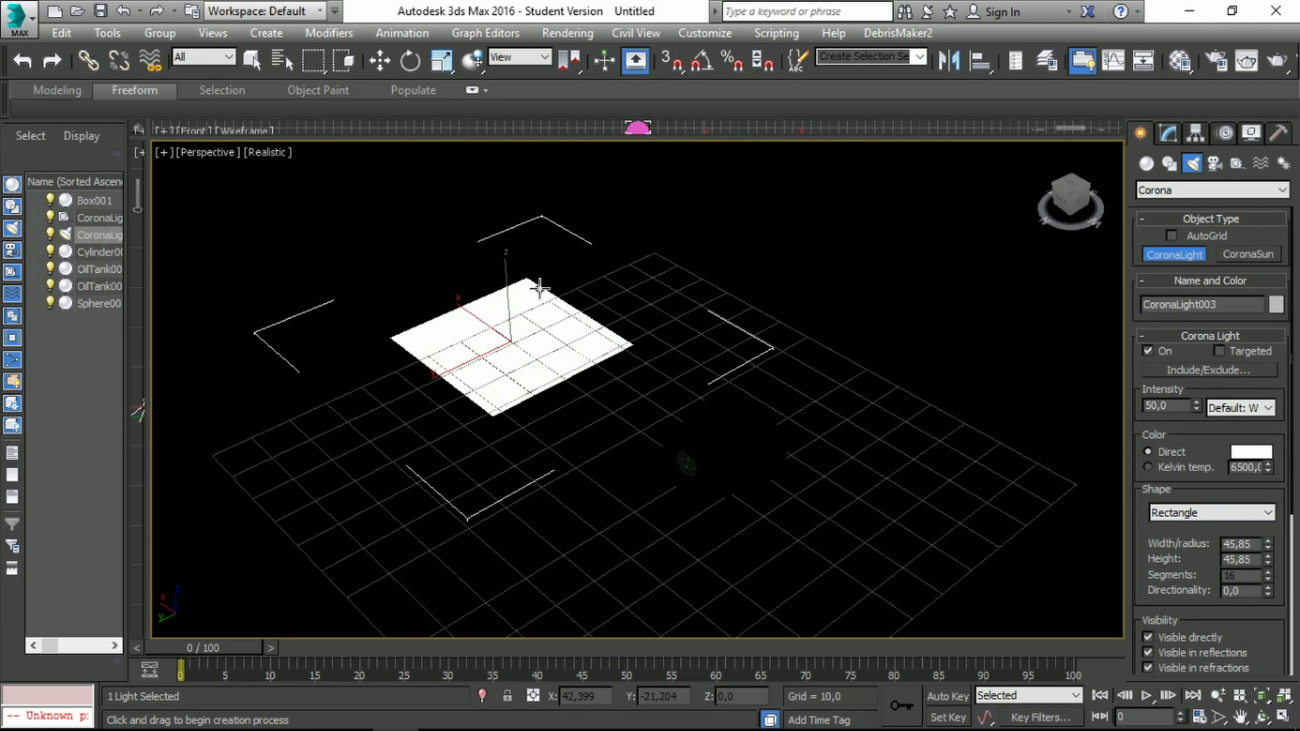
Rotate the rectangular light about 22° around Y and raise it about 11,15 units above the grid.
left_click(410, 61)
left_click_drag(538, 316, 512, 270)
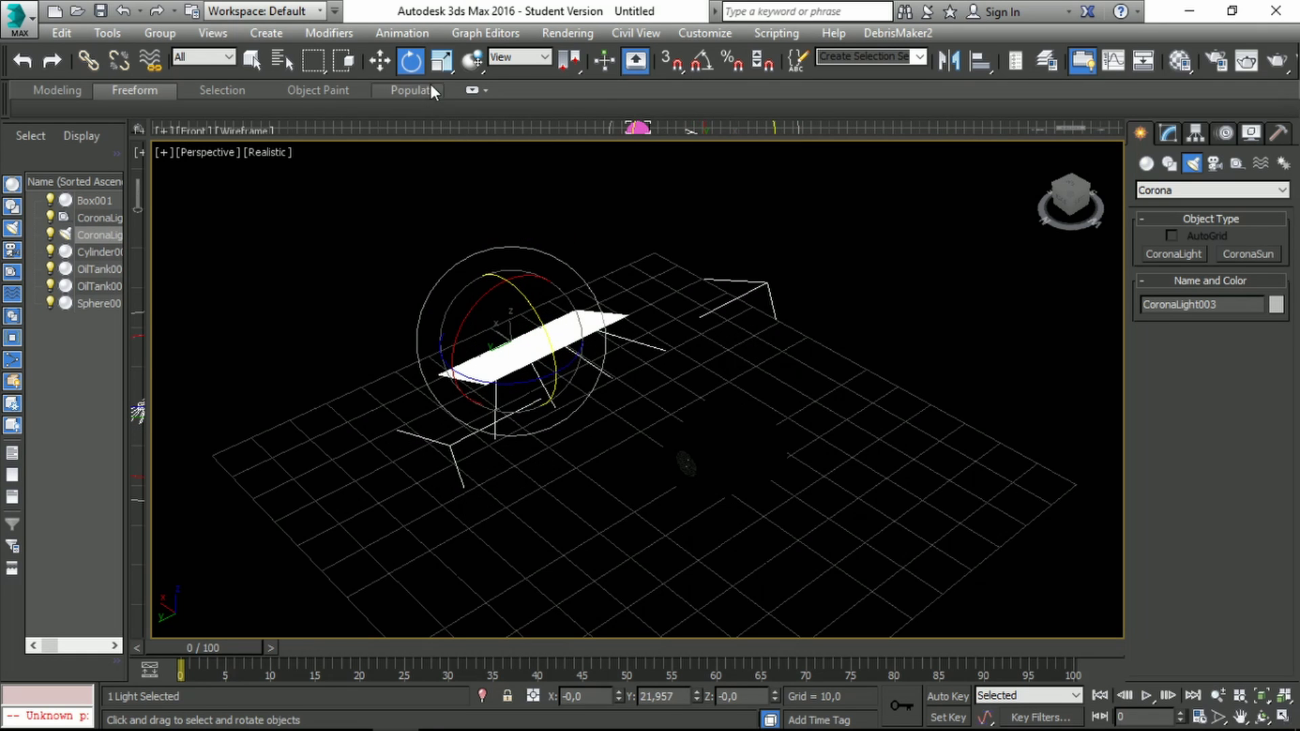
left_click(380, 61)
mouse_move(466, 348)
left_mouse_down()
mouse_move(568, 300)
mouse_move(603, 240)
left_mouse_up()
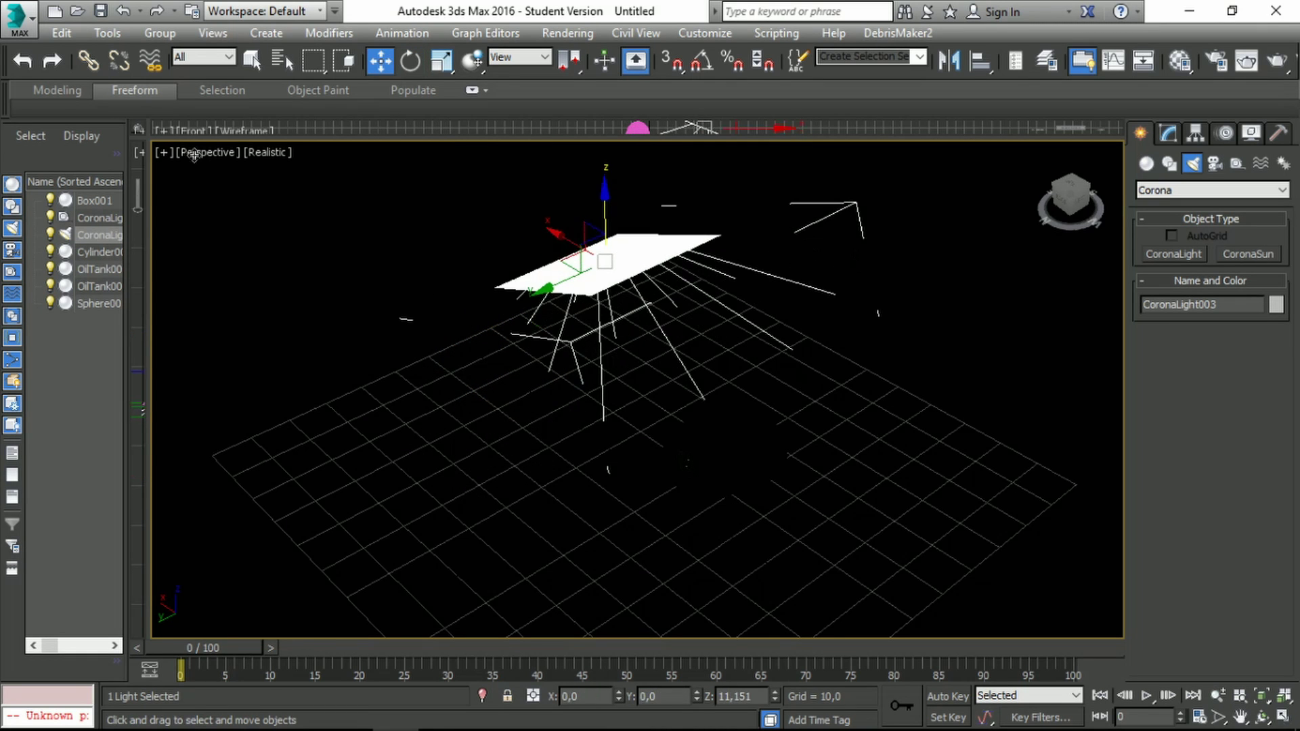
Change the perspective viewport's display mode from Realistic to Shaded.
left_click(269, 152)
left_click(340, 202)
middle_click_drag(605, 307, 506, 307)
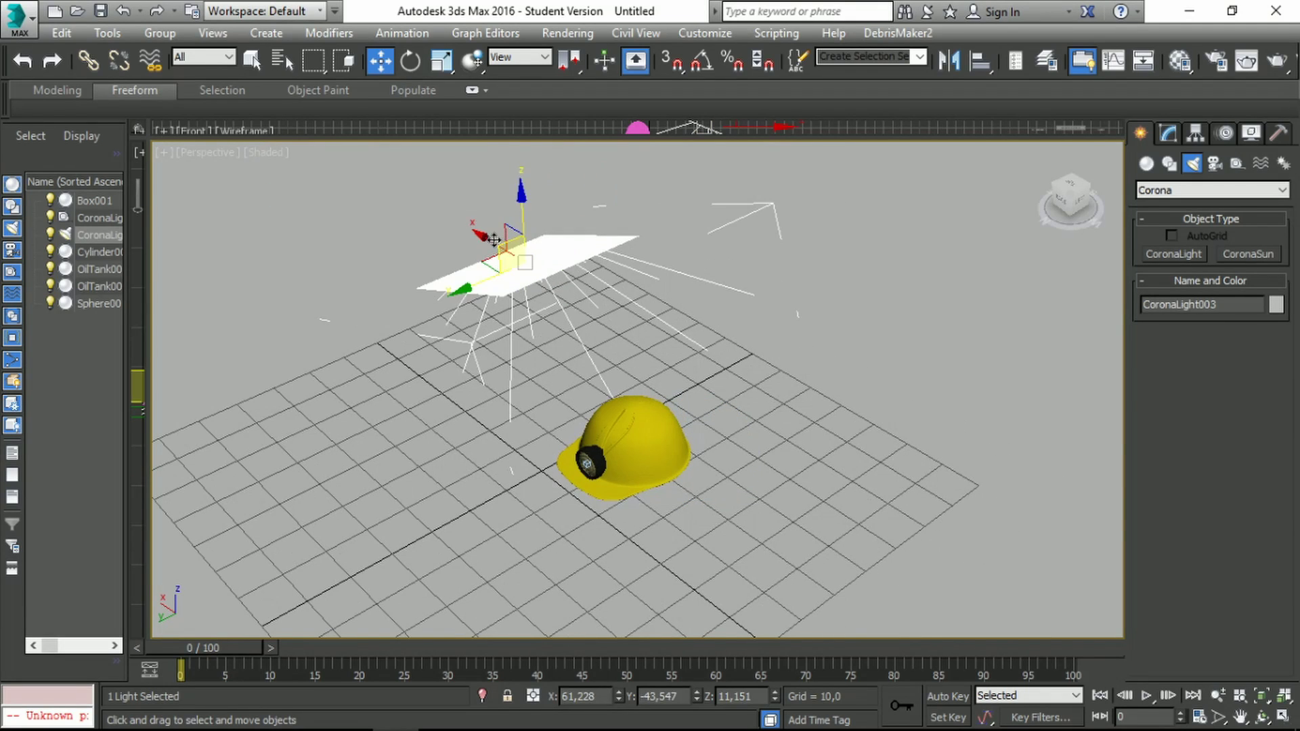
Tilt the rectangular light more steeply toward the hat and reposition it at about X 49, Y -28,66.
left_click_drag(486, 252, 534, 272)
left_click(411, 61)
left_click_drag(550, 216, 524, 194)
left_click(378, 60)
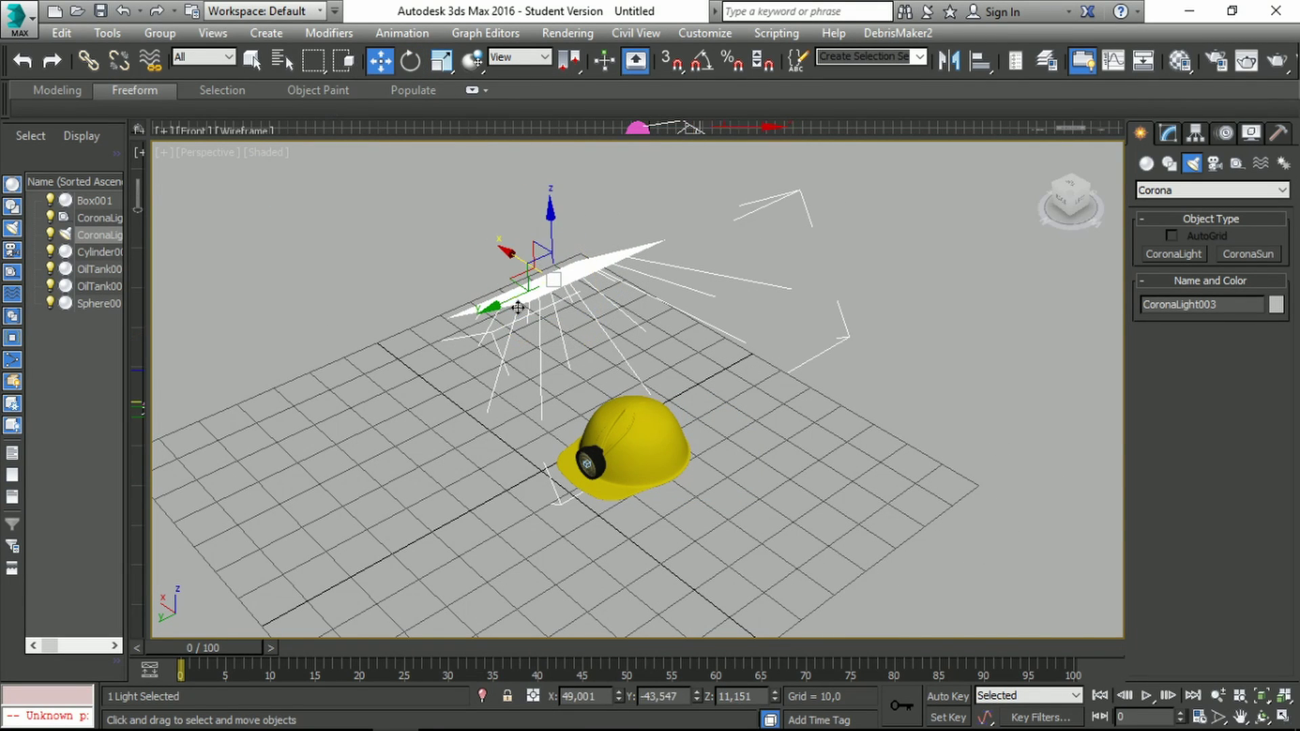
left_click_drag(518, 306, 472, 327)
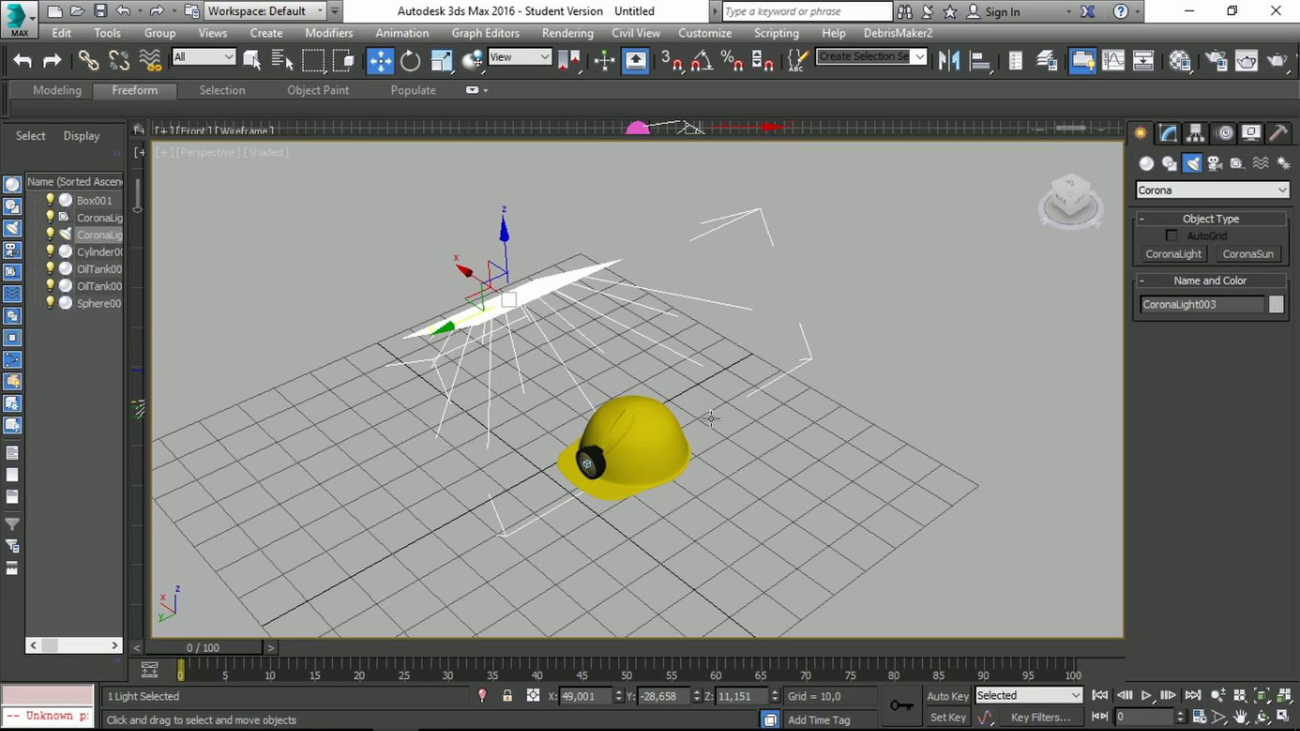
Set the rectangular Corona light's intensity to 11.
left_click(1170, 134)
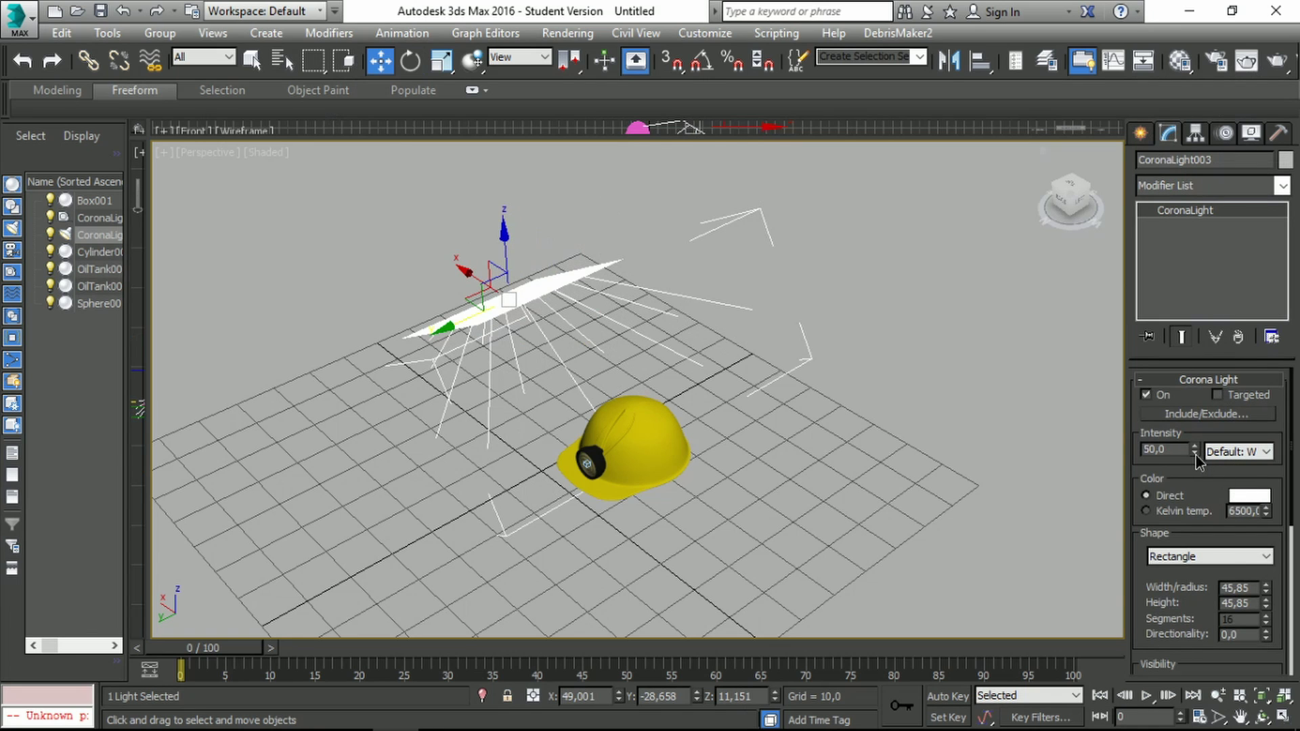
left_click_drag(1196, 455, 1196, 489)
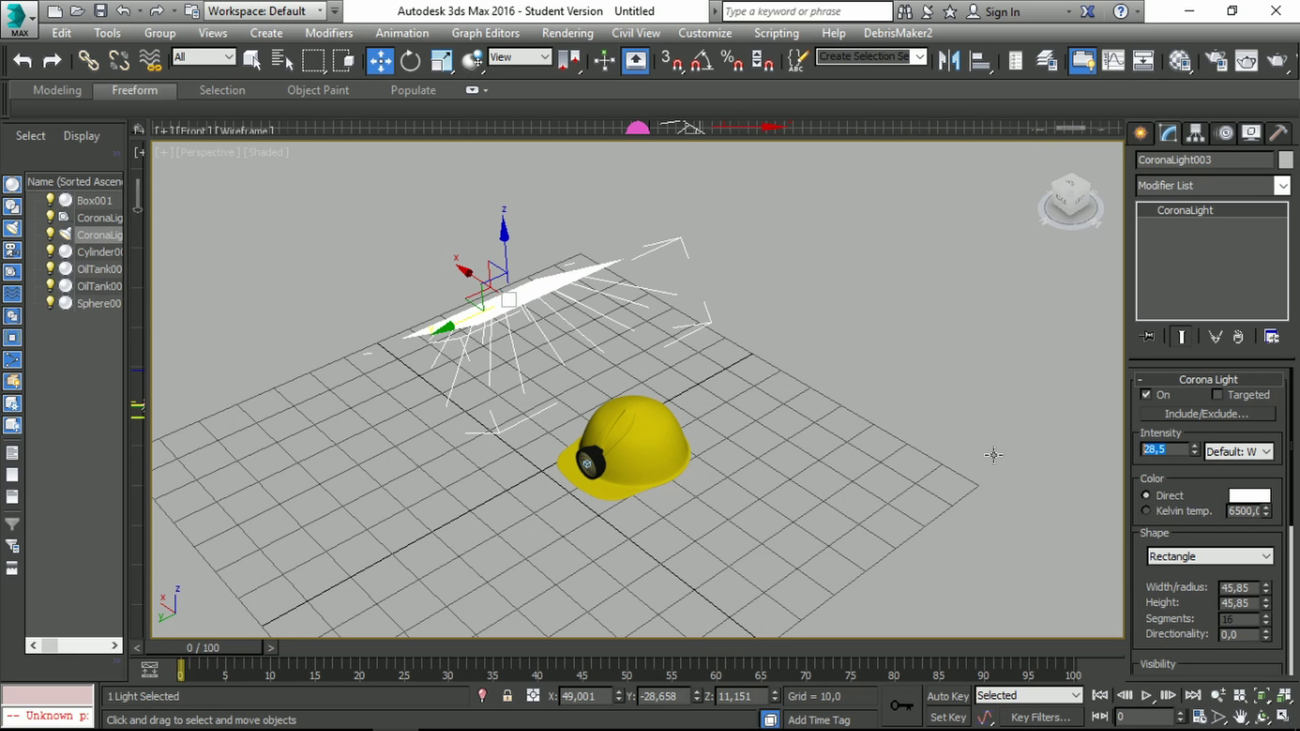
type("11")
key("Return")
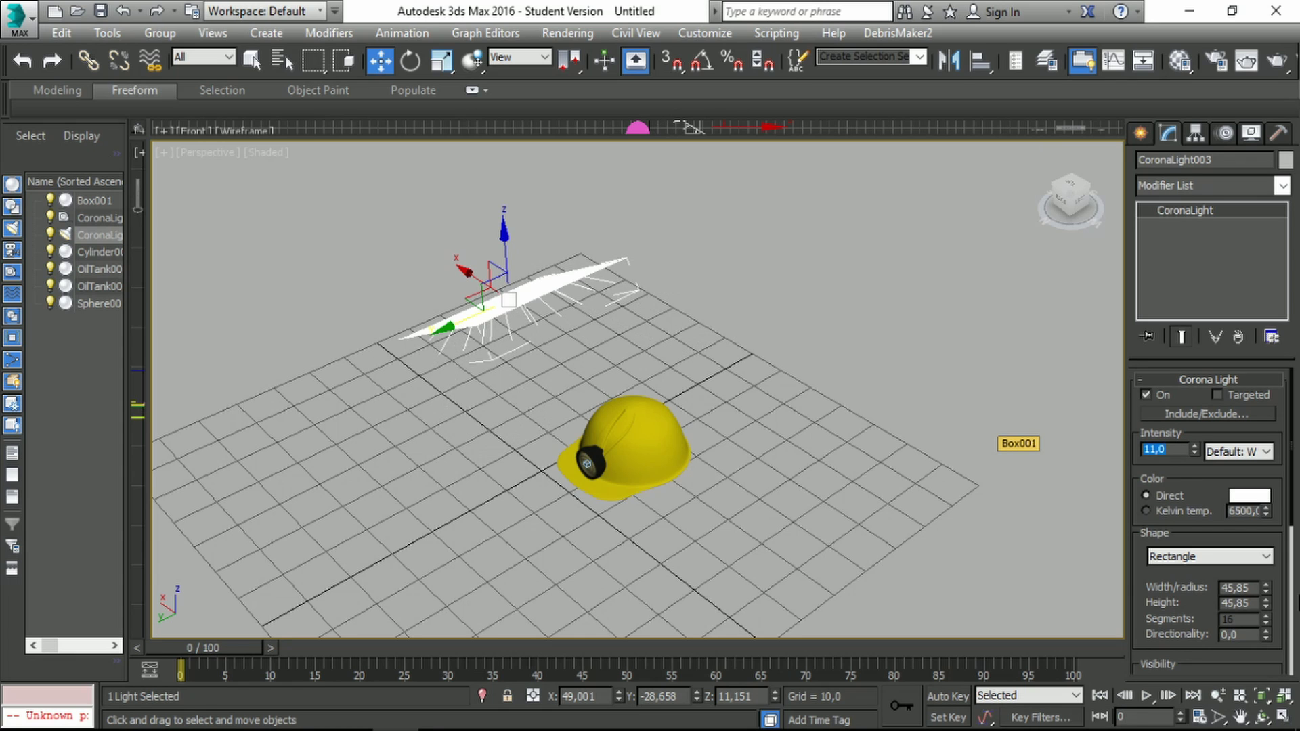
Move the rectangular light to about X 33,5, Z 20,5 and turn off its direct visibility.
left_click_drag(475, 287, 545, 245)
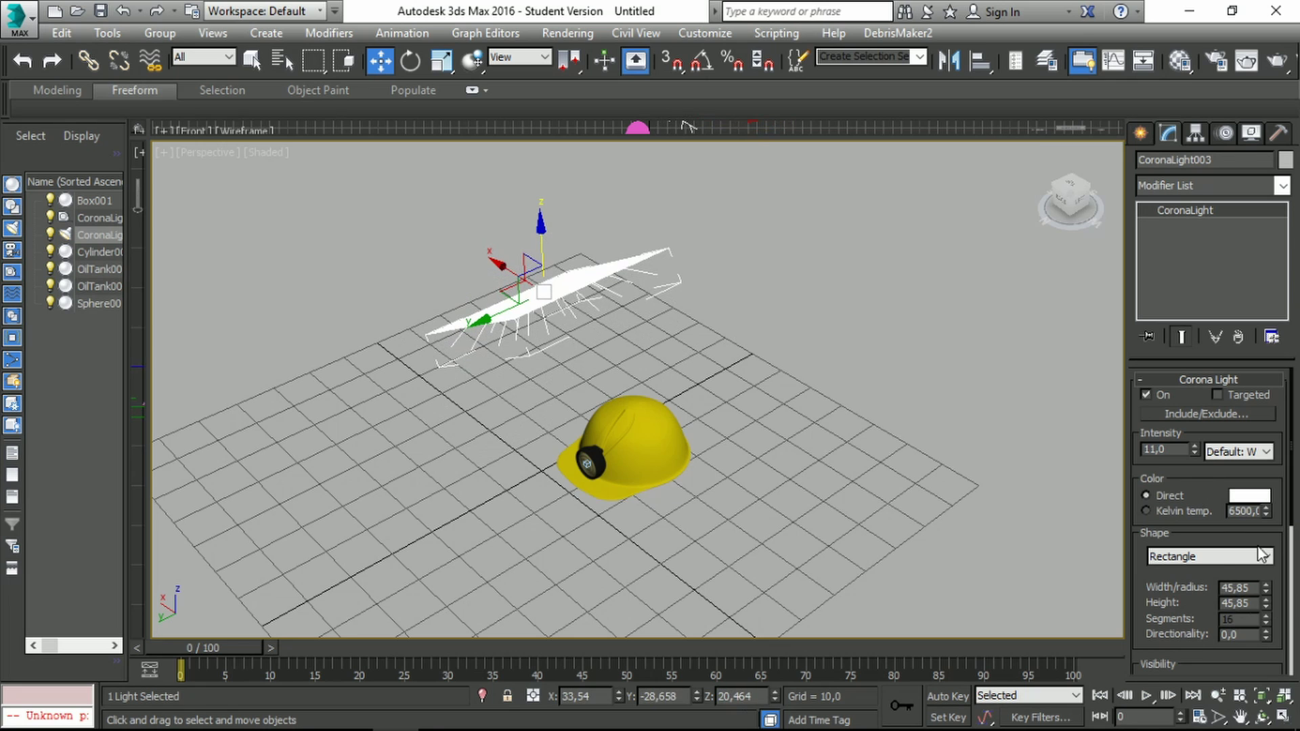
scroll(1174, 523, "down", 5)
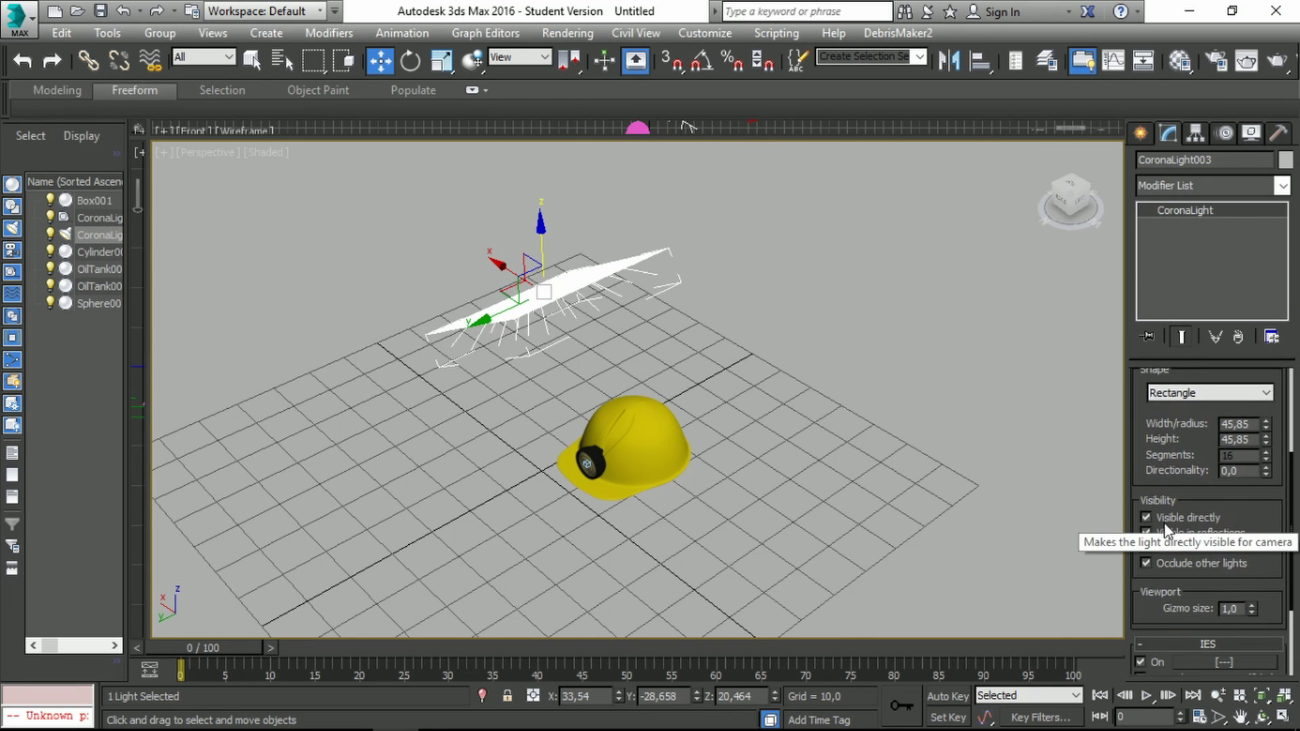
left_click(1146, 518)
Frame the hat closely in the perspective view and create a physical camera from that view.
scroll(651, 407, "up", 5)
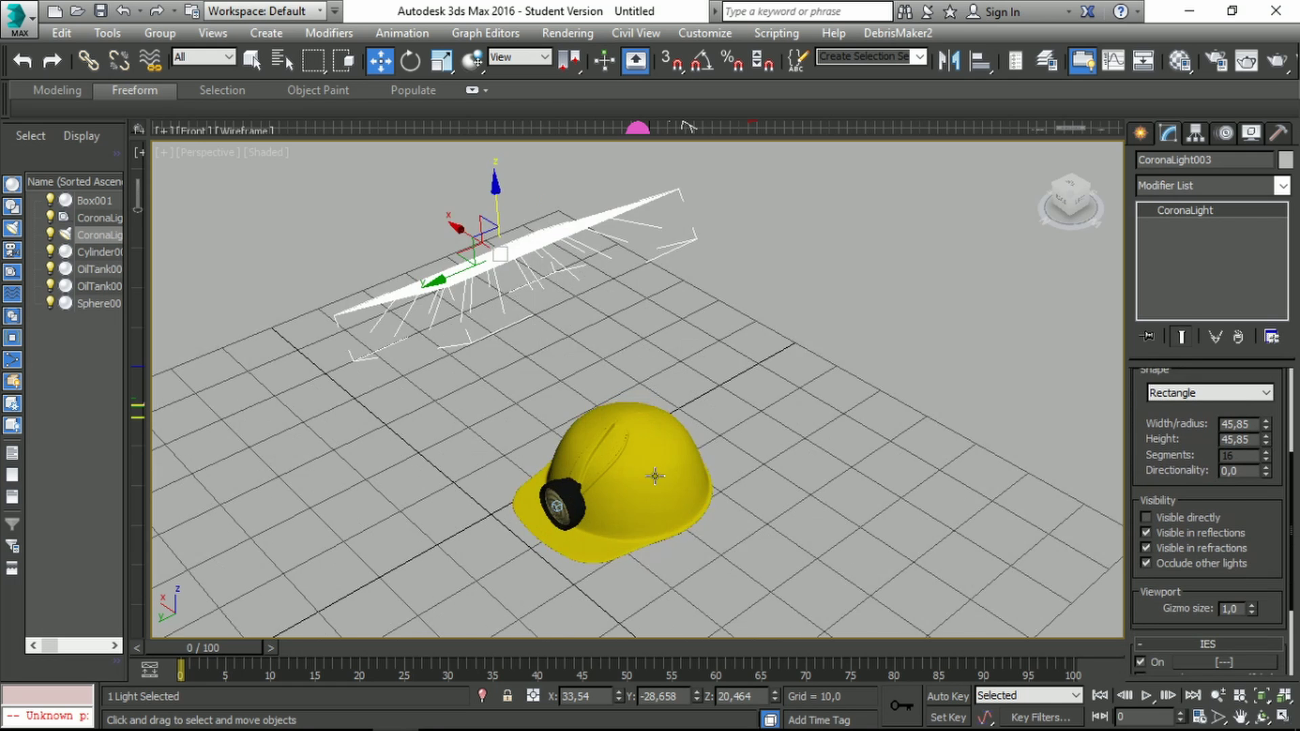
middle_click_drag(659, 476, 672, 352)
scroll(673, 319, "up", 2)
key("ctrl+c")
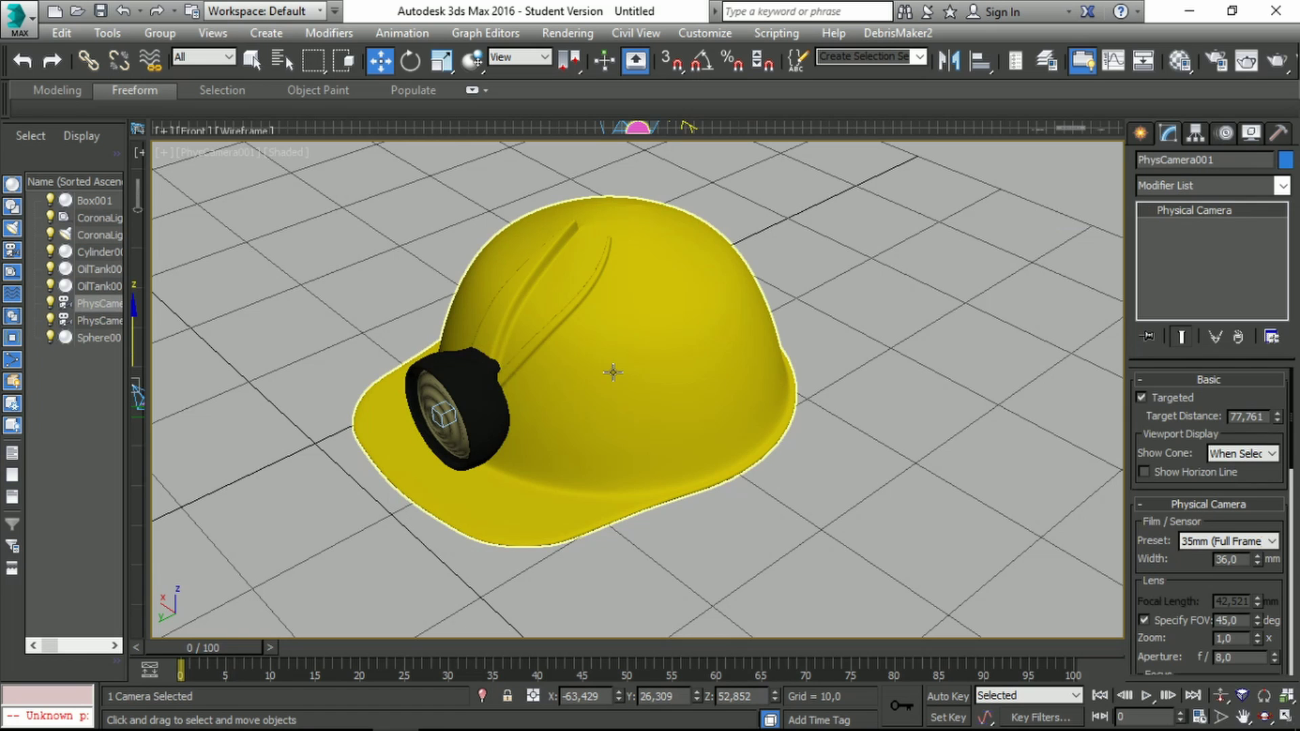
Return to the perspective view and examine where the physical camera sits relative to the hat and light.
key("p")
scroll(670, 375, "down", 7)
middle_click_drag(962, 373, 672, 376)
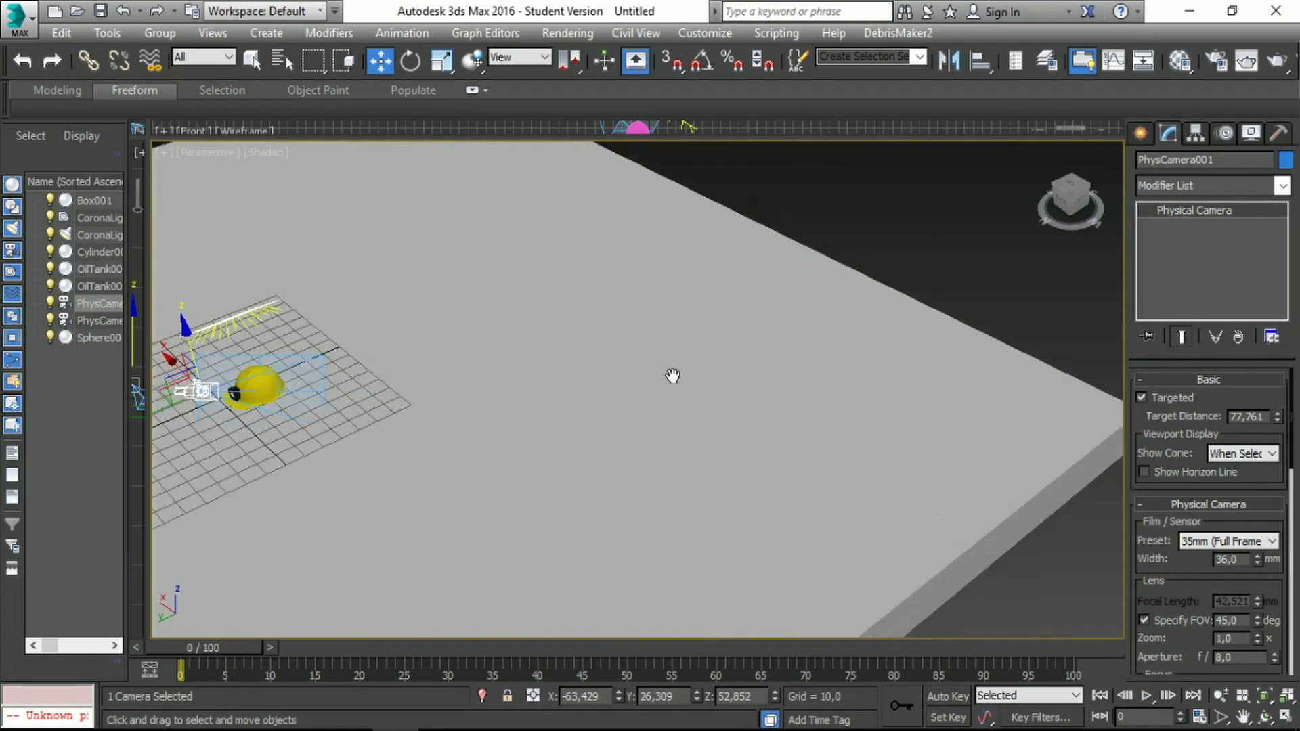
key("z")
left_click(724, 419)
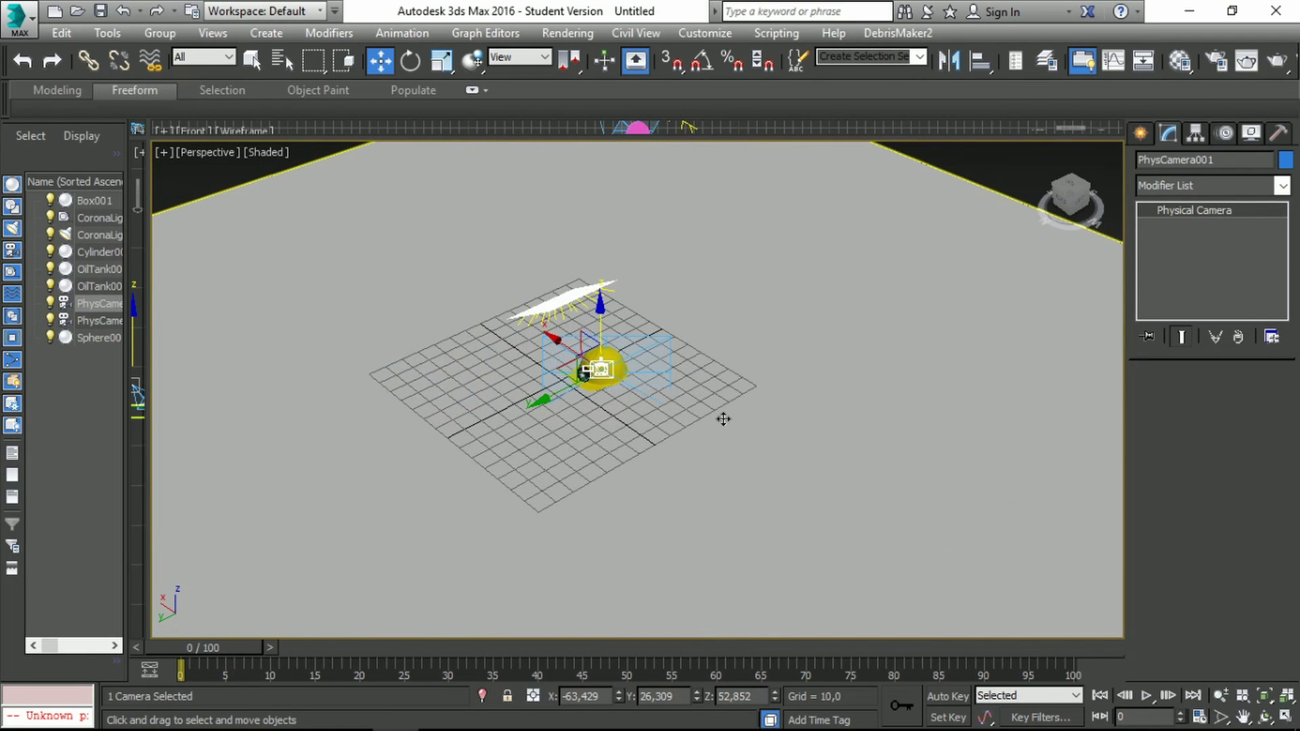
key("ctrl+z")
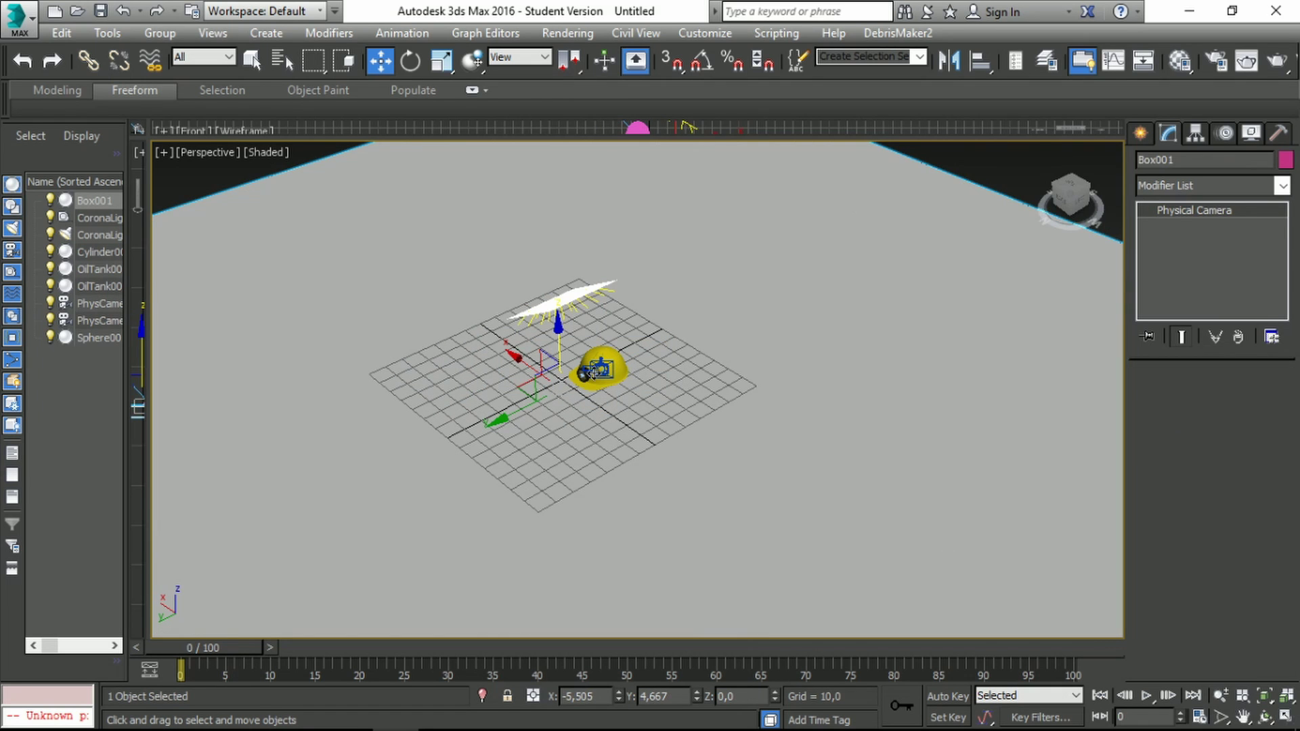
left_click(599, 369)
left_click(743, 345)
key("p")
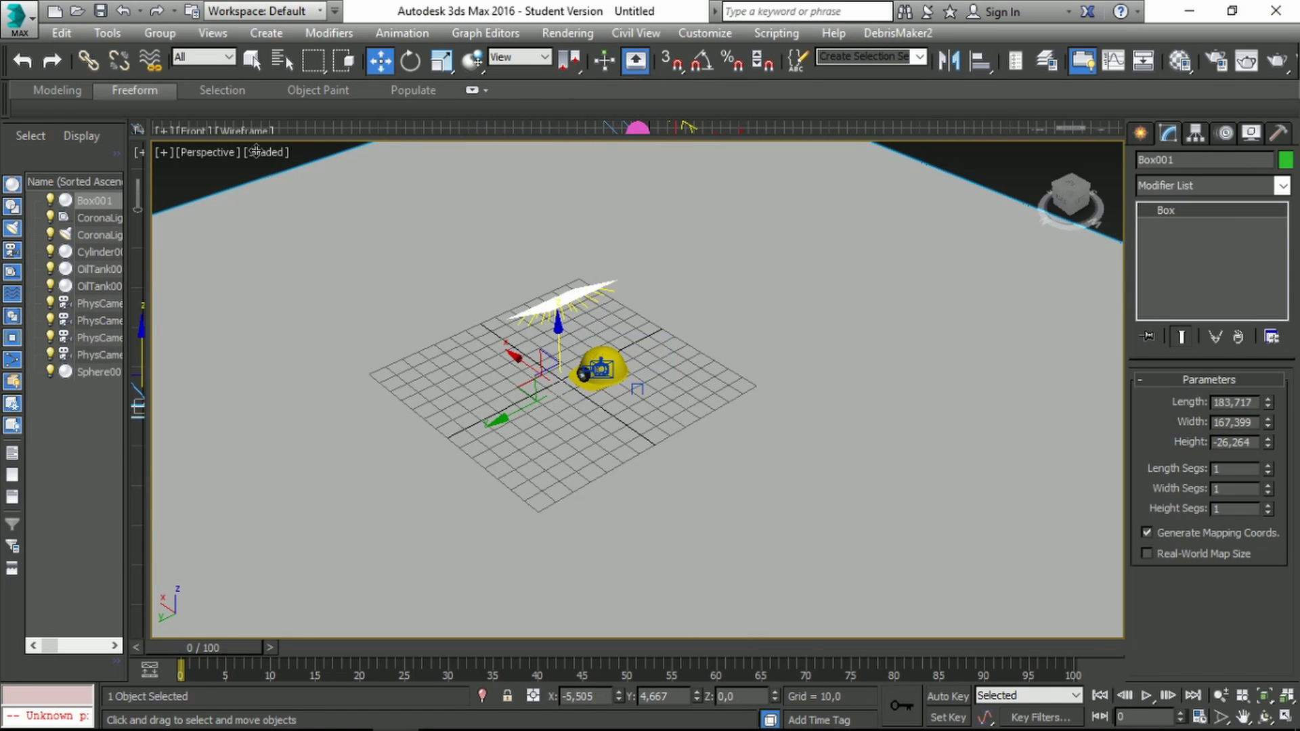
Show the viewport through PhysCamera001 and start a Corona render of the hat.
left_click(224, 154)
mouse_move(277, 175)
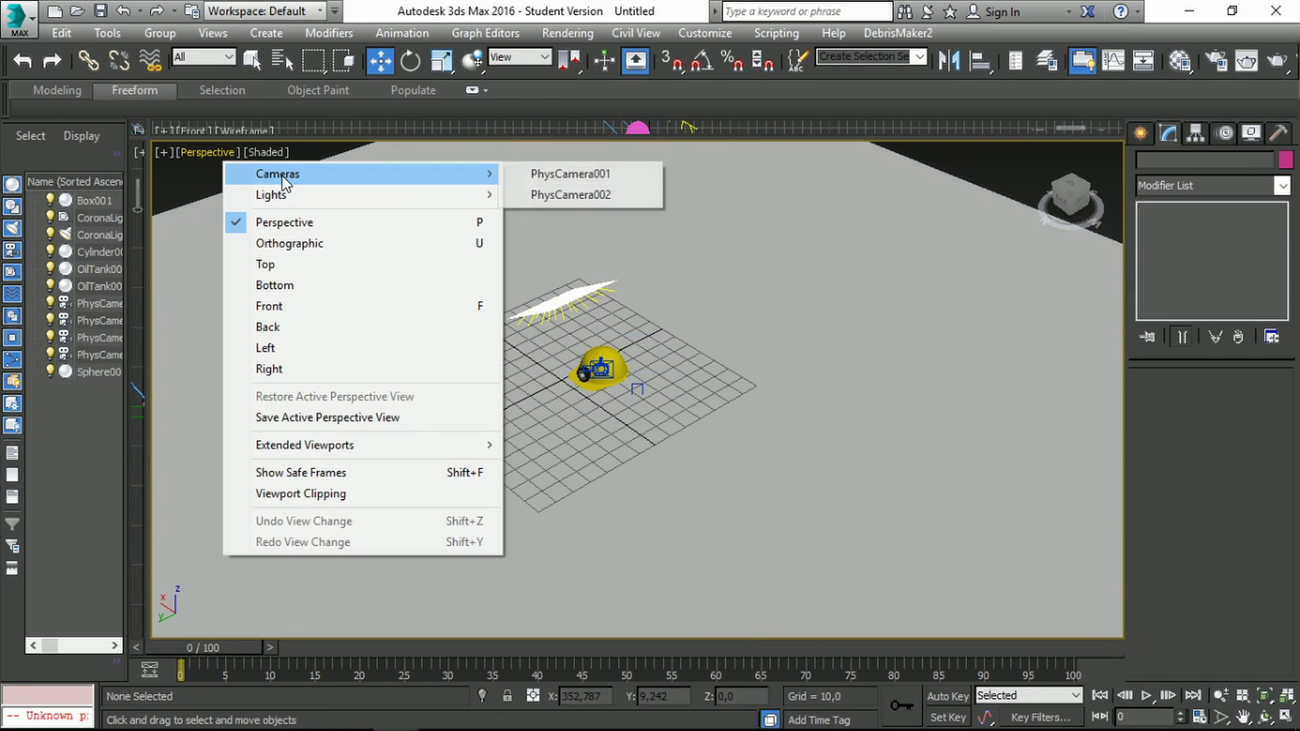
left_click(600, 173)
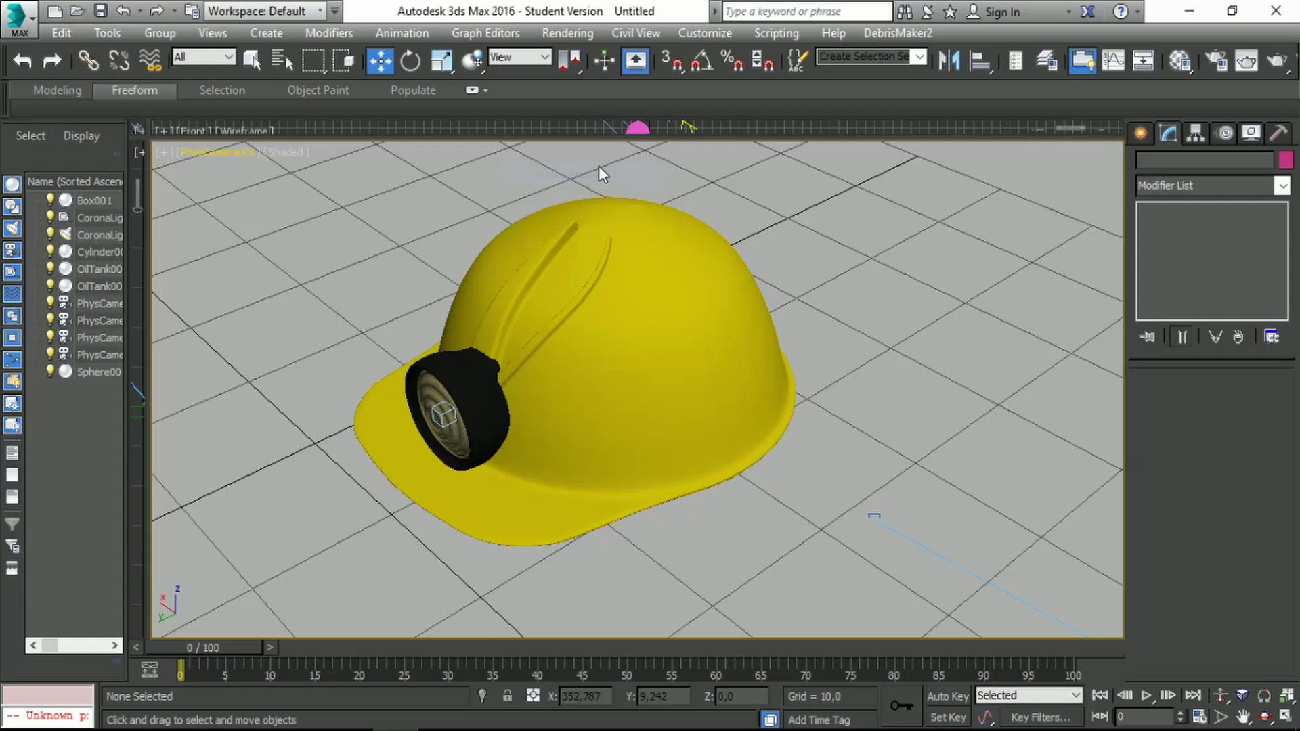
left_click(570, 33)
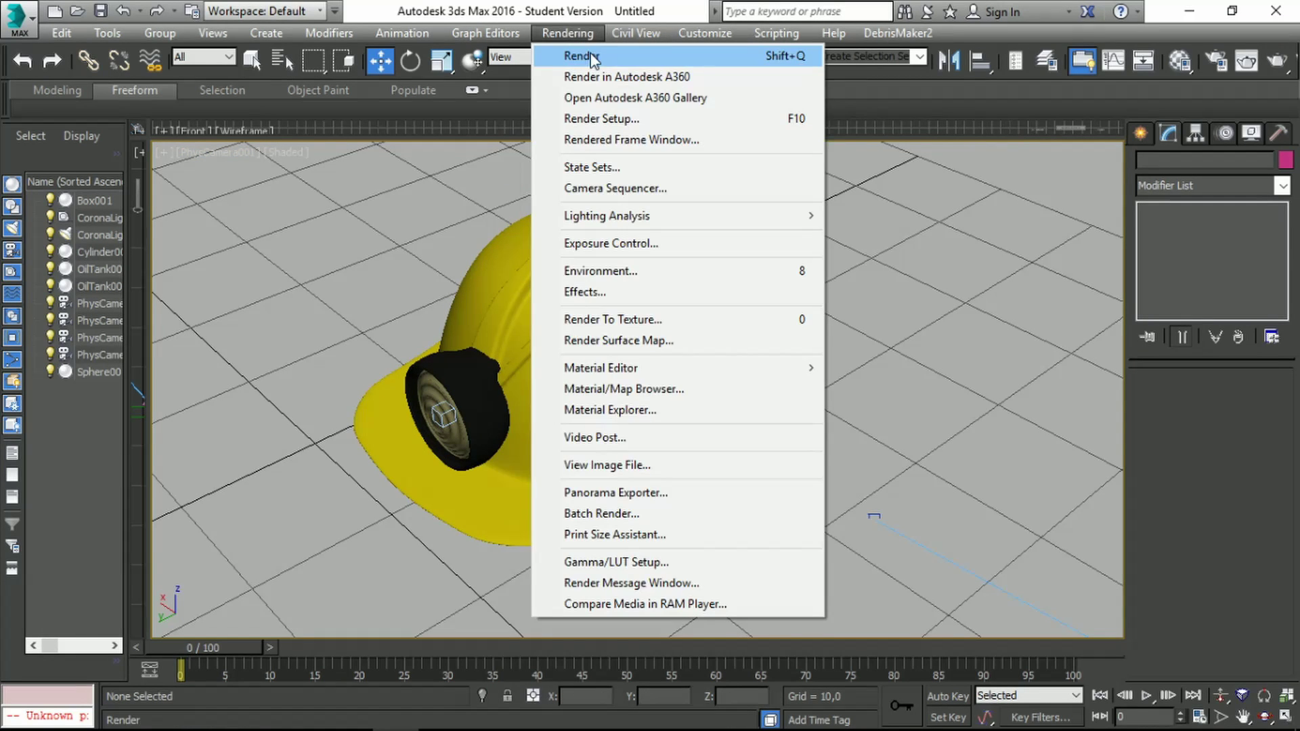
left_click(590, 56)
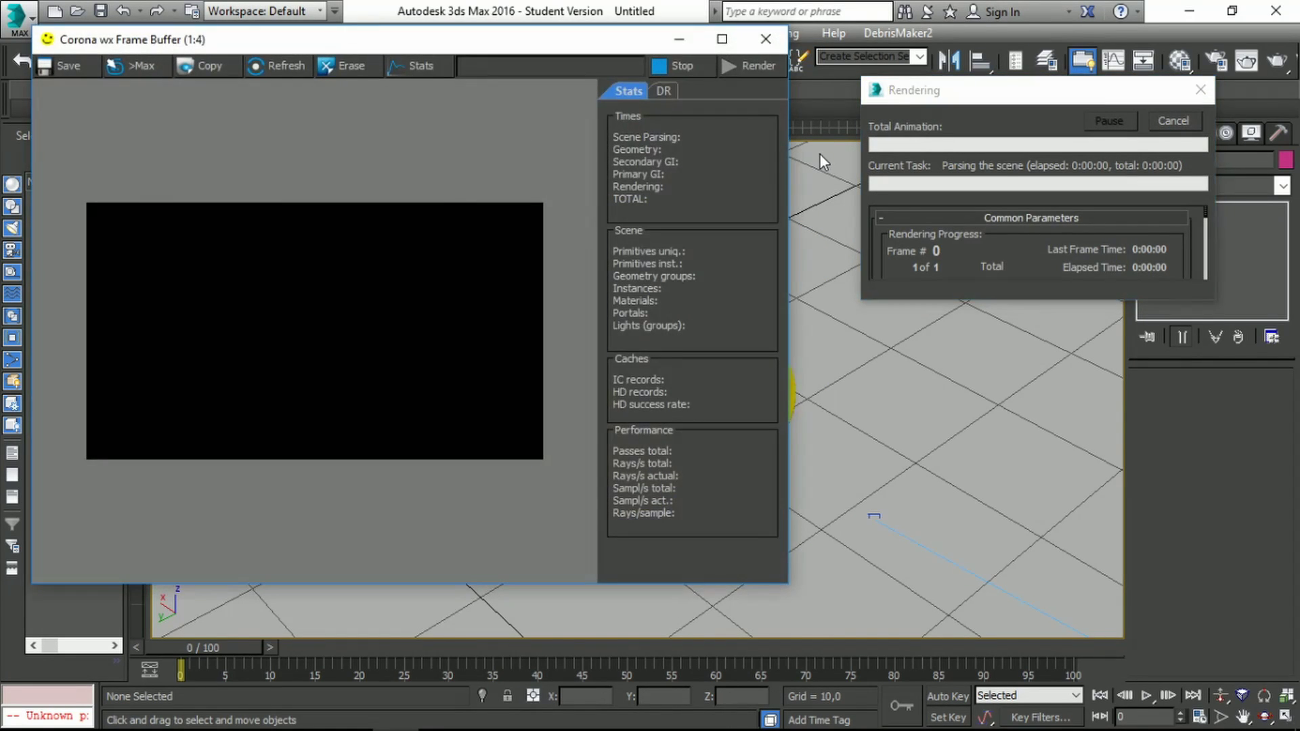